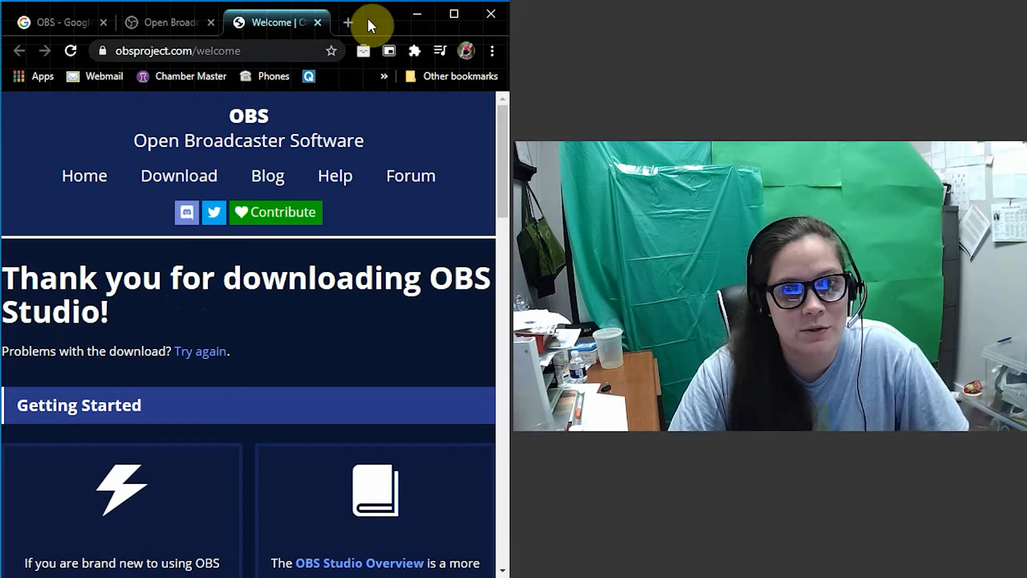
# Step: Search the web for "obs virtual camera" in a new tab and open the OBS-VirtualCam plugin page on obsproject.com
pyautogui.click(348, 23)
pyautogui.write('OBS')
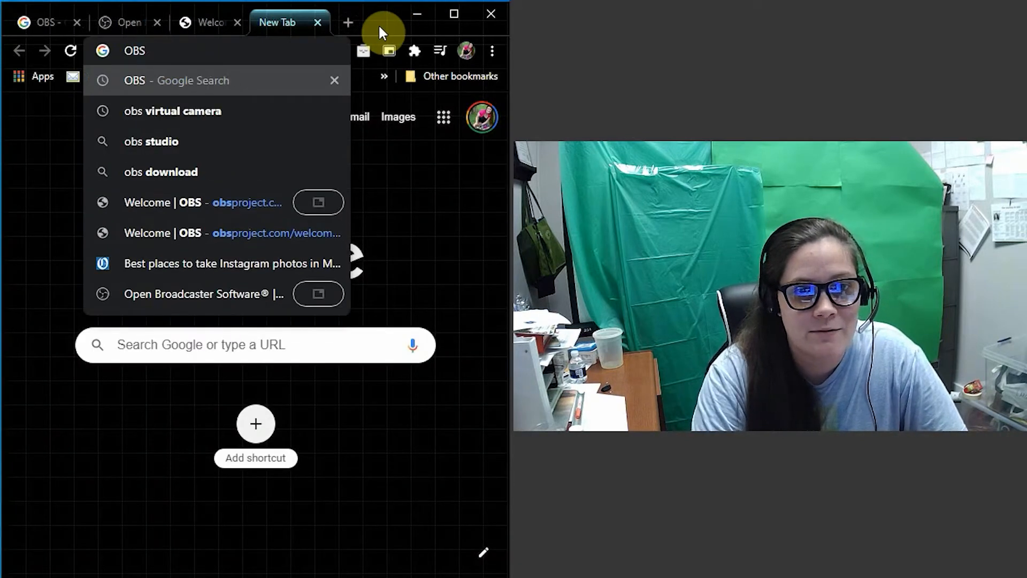
pyautogui.press('Down')
pyautogui.press('Return')
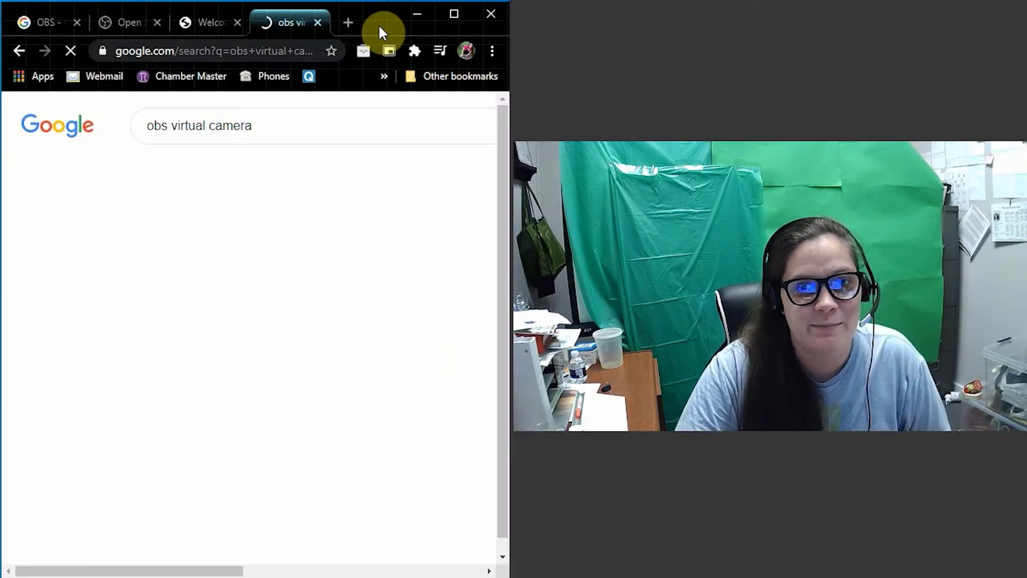
pyautogui.click(326, 262)
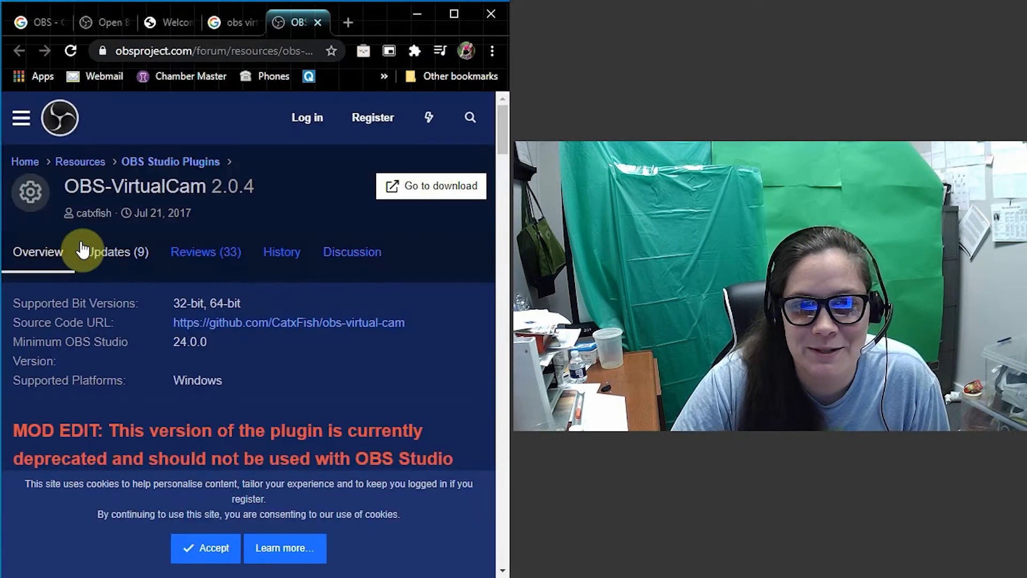
# Step: Accept the site's cookies, then follow the deprecation notice's link to the replacement plugin page
pyautogui.scroll(-3, 307, 338)
pyautogui.click(204, 547)
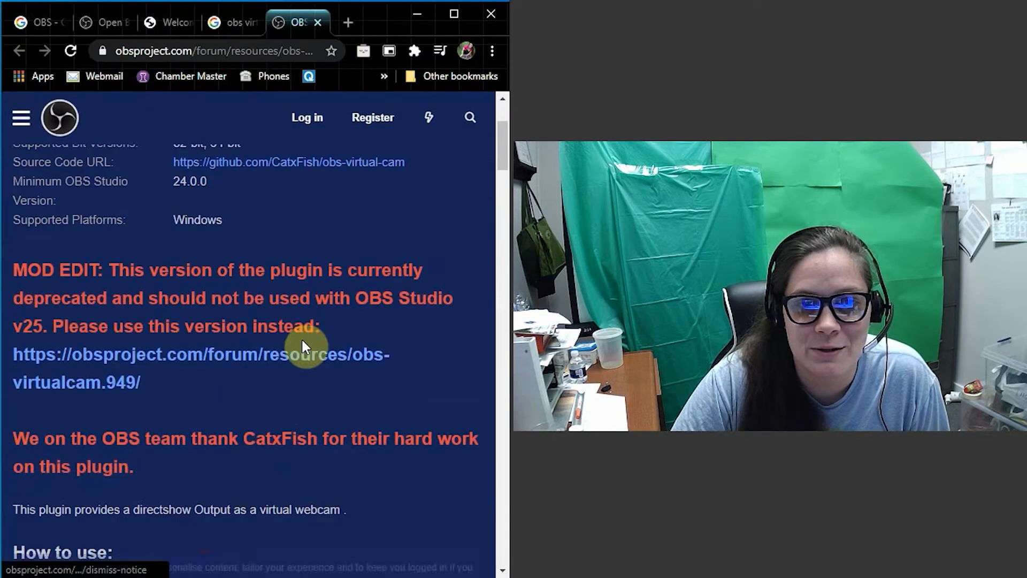
pyautogui.scroll(3, 321, 353)
pyautogui.scroll(-1, 373, 382)
pyautogui.moveTo(12, 351); pyautogui.dragTo(349, 435)
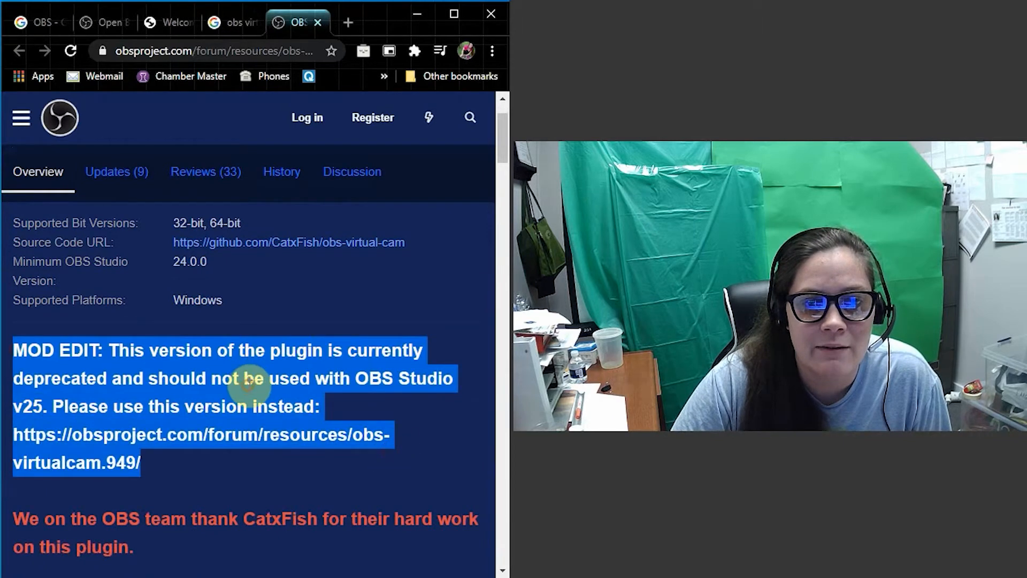
pyautogui.scroll(1, 247, 386)
pyautogui.scroll(-1, 230, 375)
pyautogui.click(229, 371)
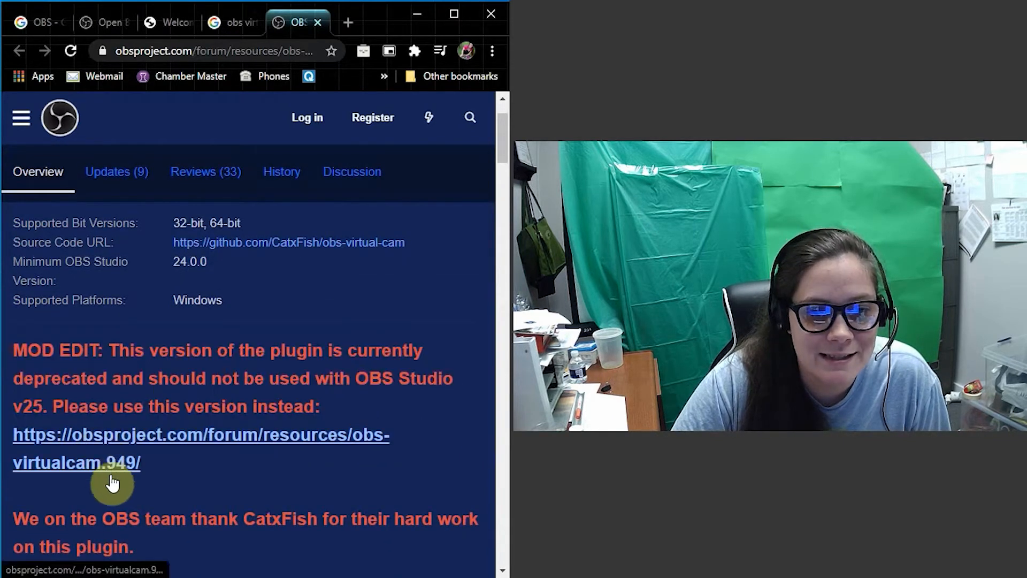
pyautogui.click(116, 435)
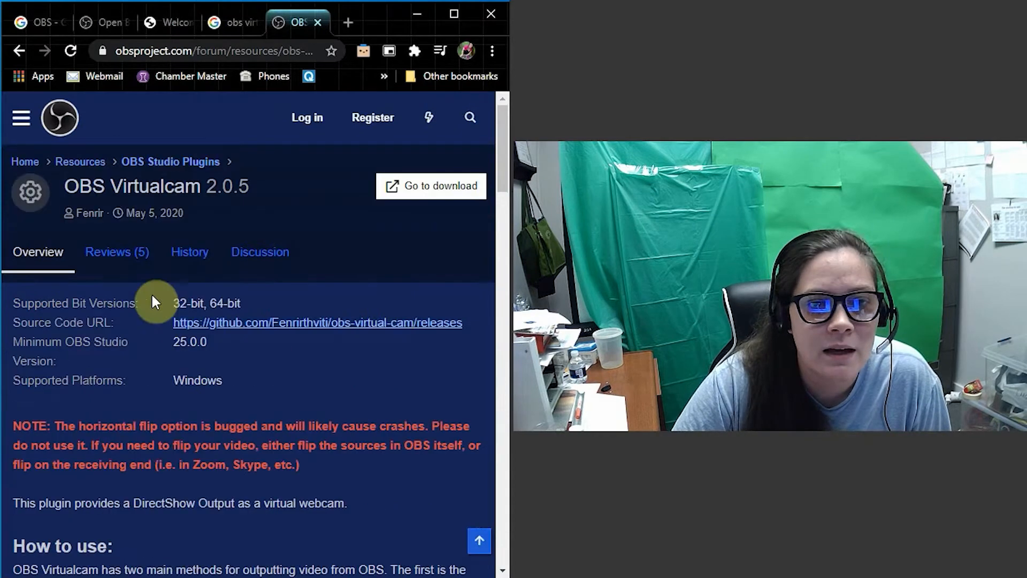
# Step: Open the plugin's GitHub releases page from its source code link and examine the obs-virtualcam 2.0.5 download files
pyautogui.click(262, 324)
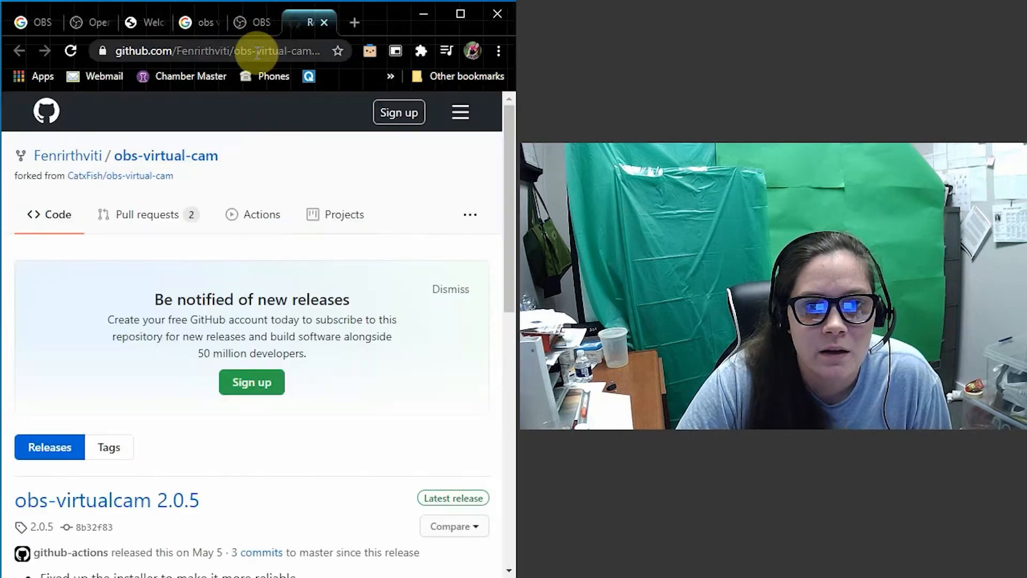
pyautogui.click(271, 44)
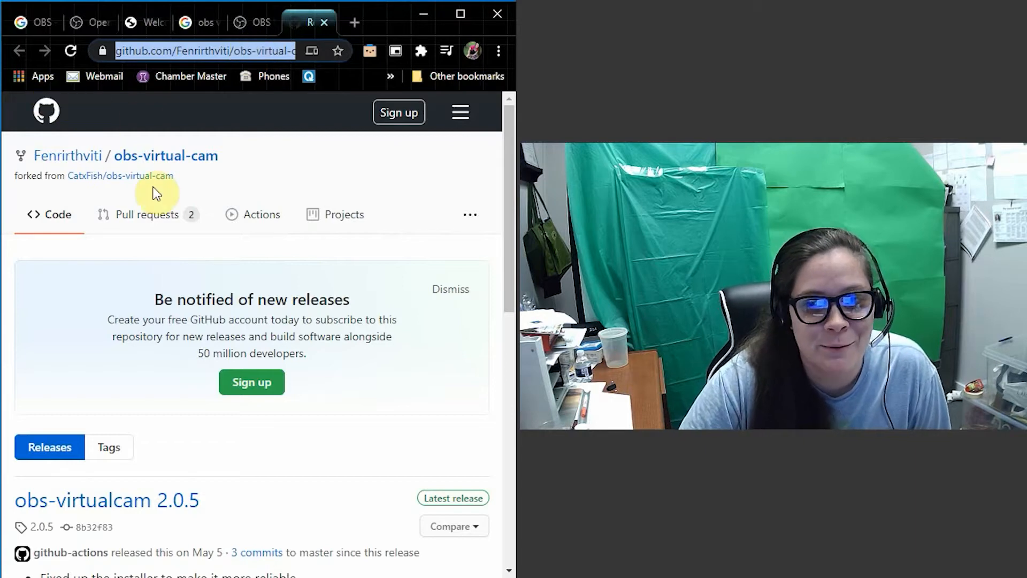
pyautogui.scroll(-6, 282, 367)
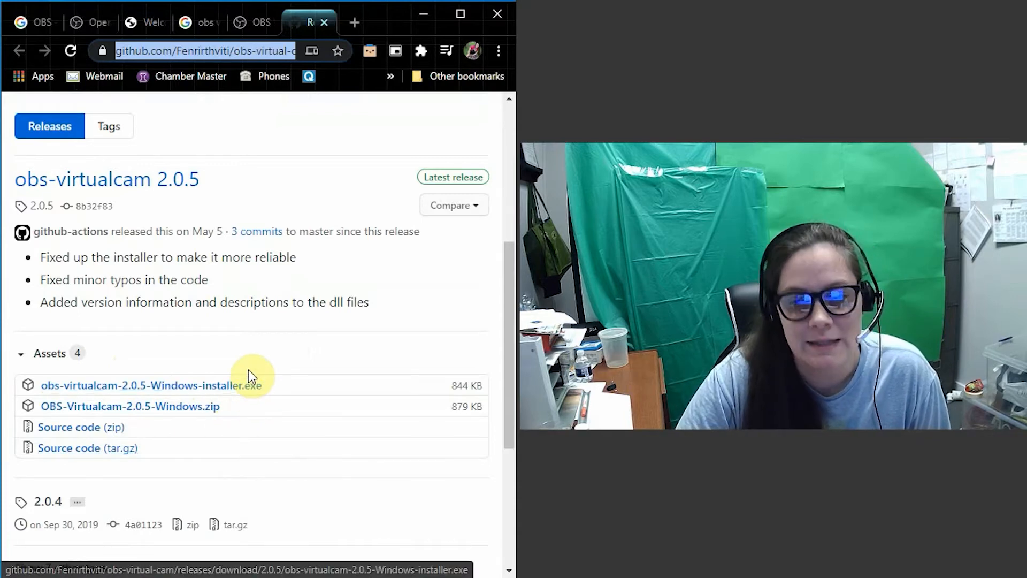
pyautogui.scroll(2, 248, 370)
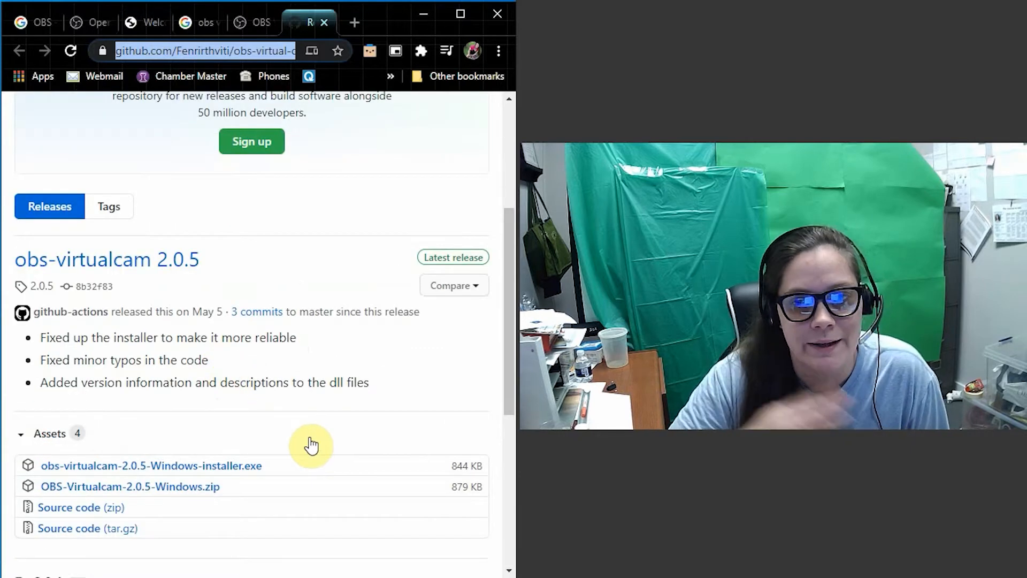
pyautogui.scroll(5, 274, 359)
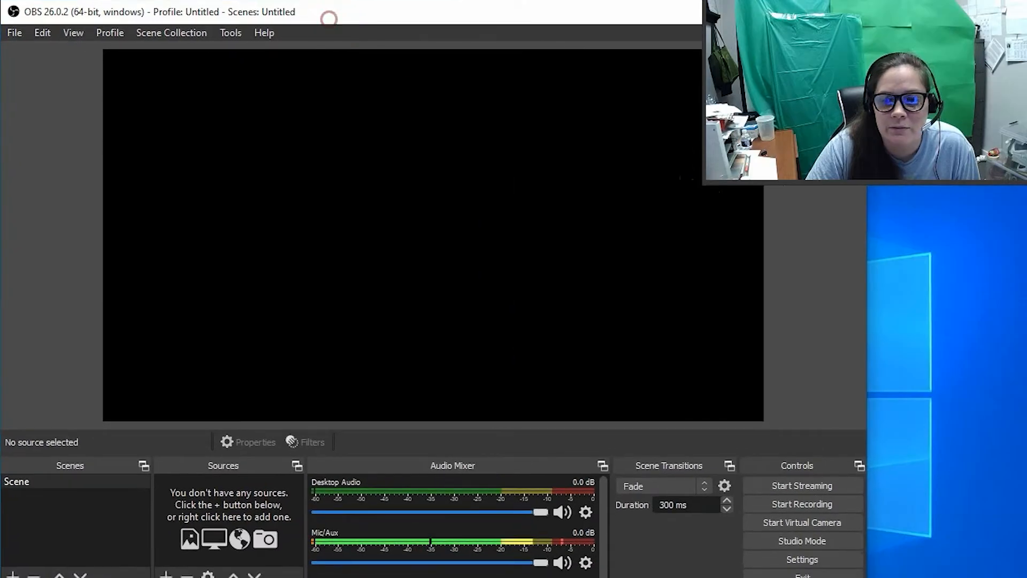
# Step: In the maximized OBS window, open the VirtualCam settings and enable AutoStart and Keep Aspect Ratio, leaving Horizontal Flip off
pyautogui.click(812, 12)
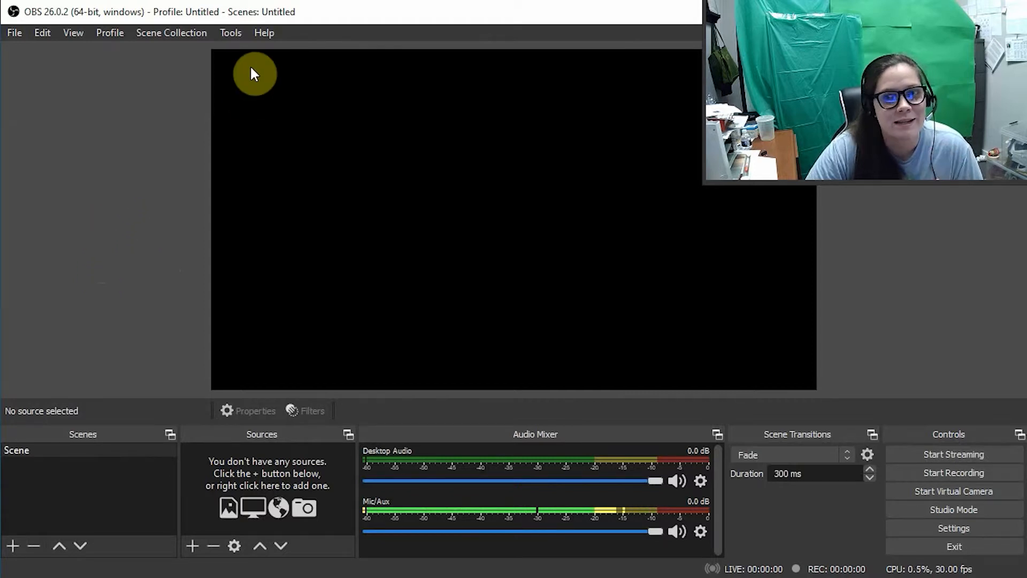
pyautogui.click(230, 33)
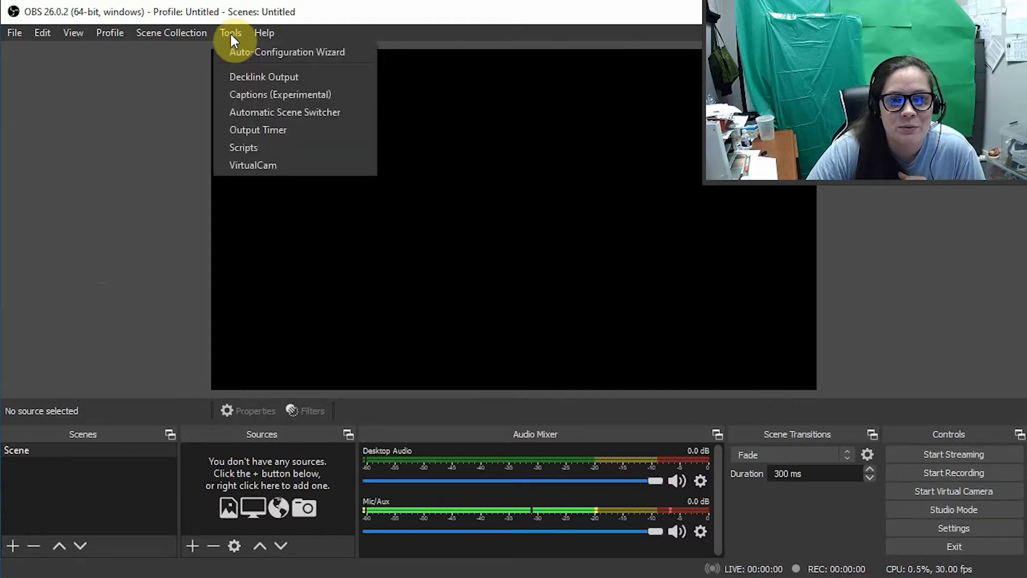
pyautogui.click(257, 164)
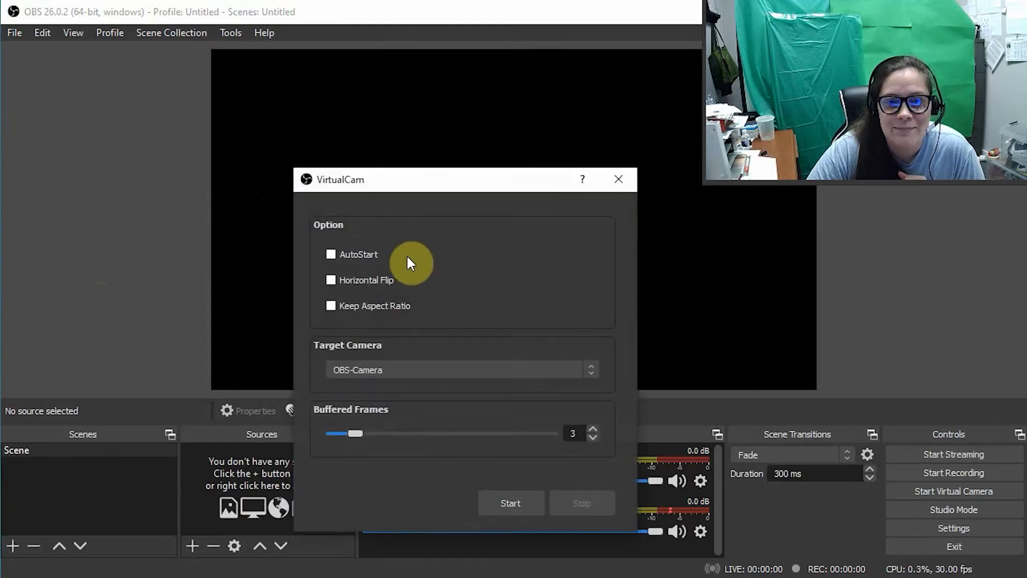
pyautogui.click(361, 256)
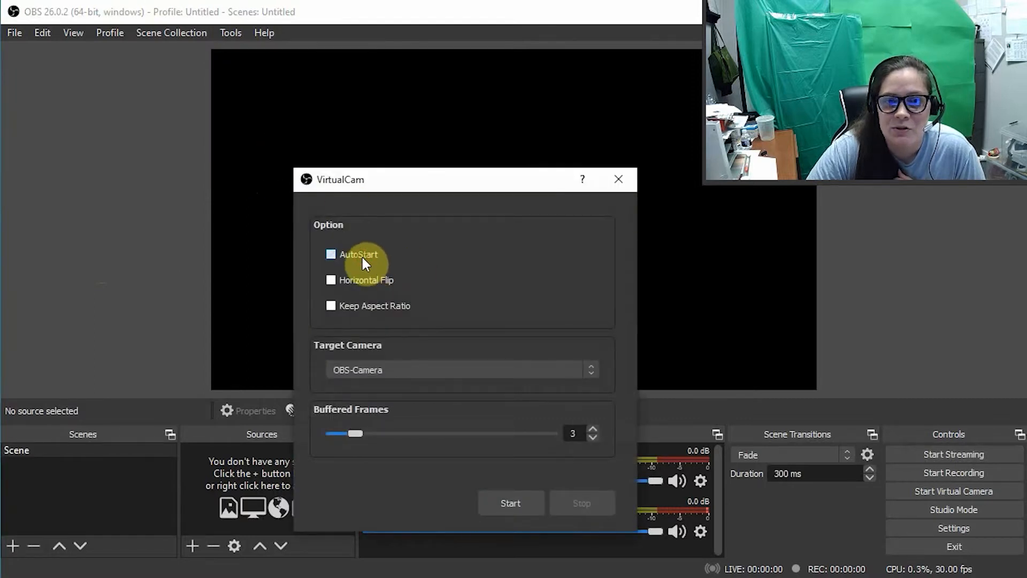
pyautogui.moveTo(401, 183); pyautogui.dragTo(377, 126)
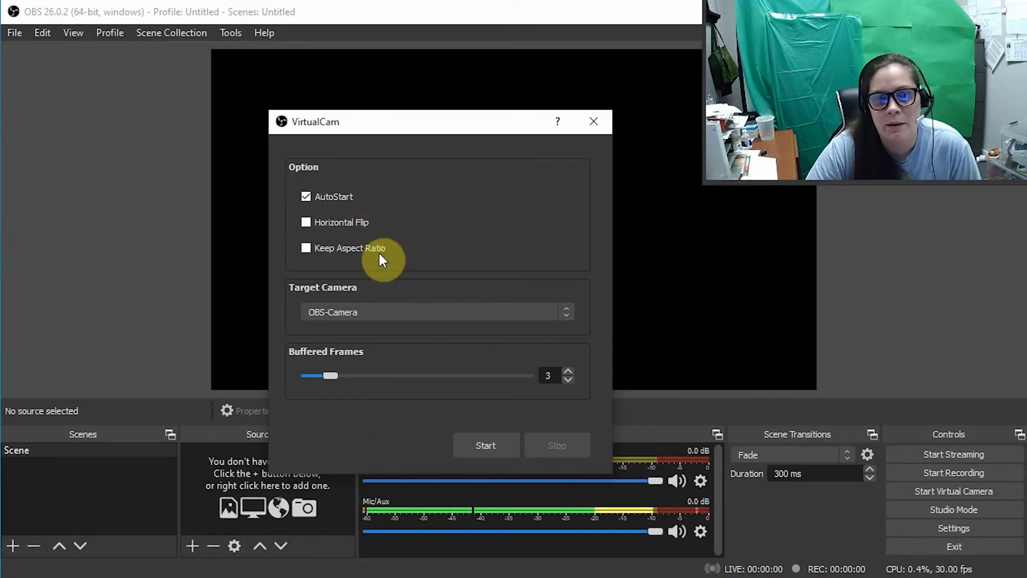
pyautogui.click(312, 222)
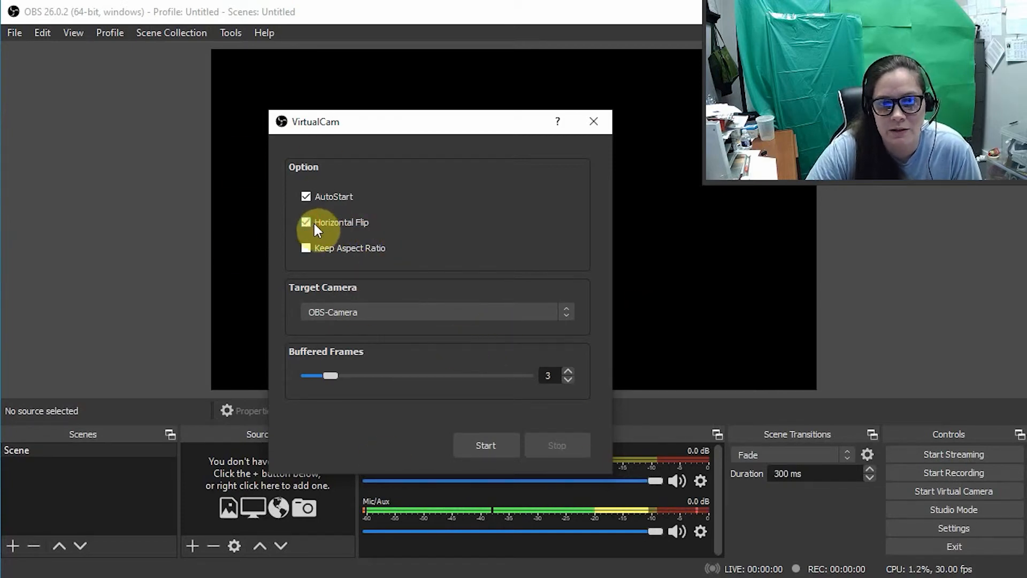
pyautogui.click(353, 259)
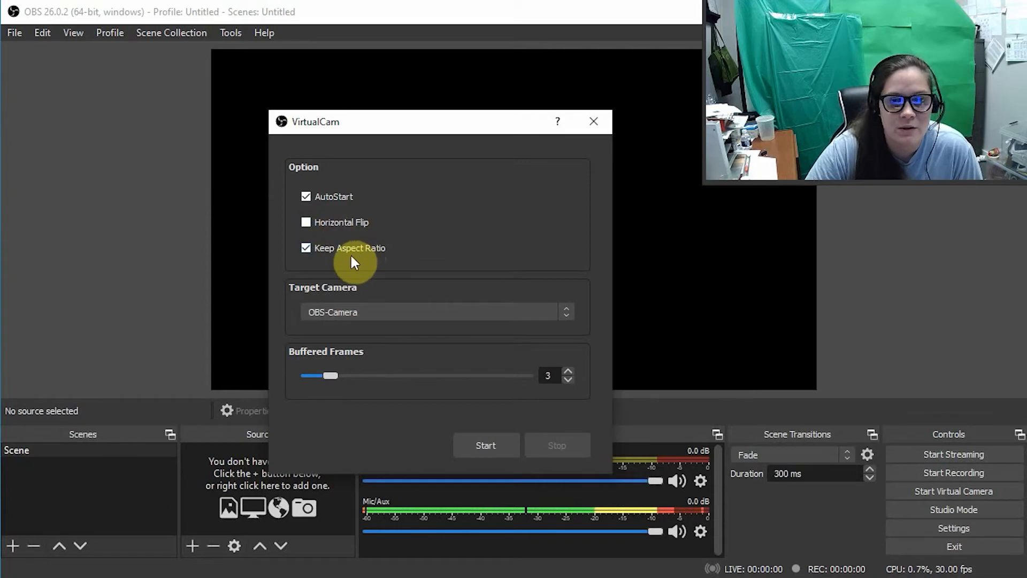
# Step: Keep OBS-Camera as the target camera, start VirtualCam and close its settings
pyautogui.click(356, 312)
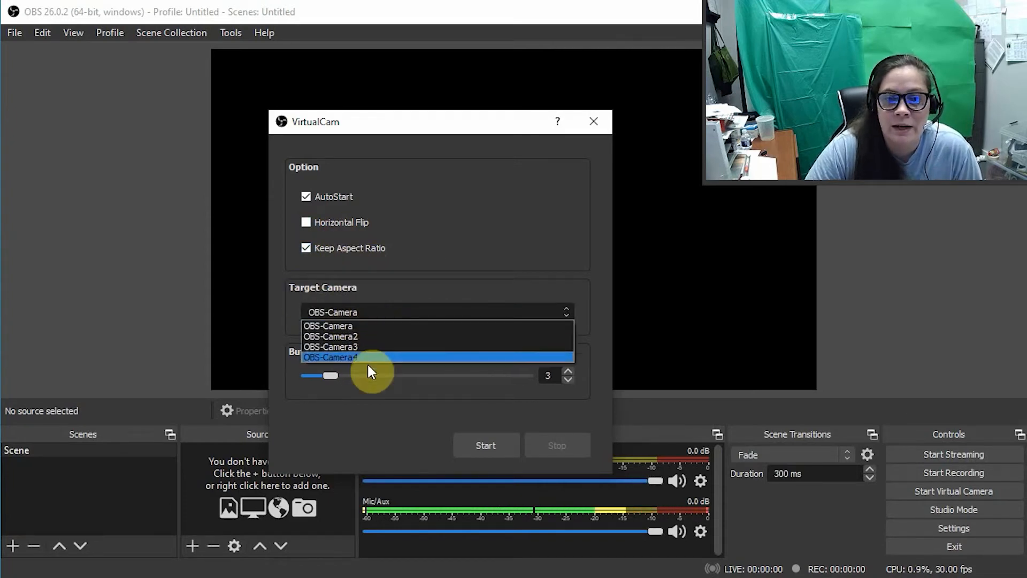
pyautogui.click(356, 324)
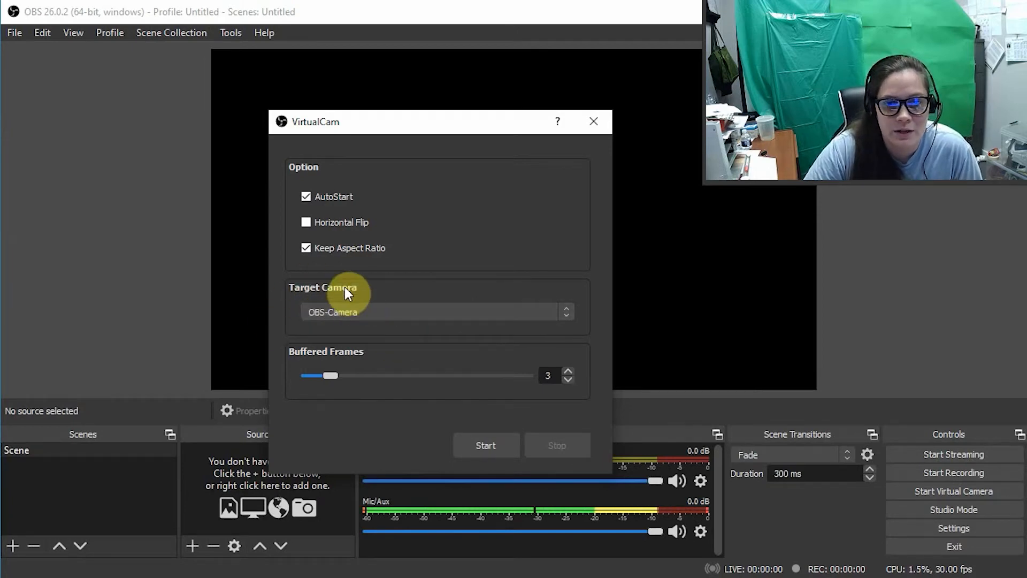
pyautogui.click(326, 310)
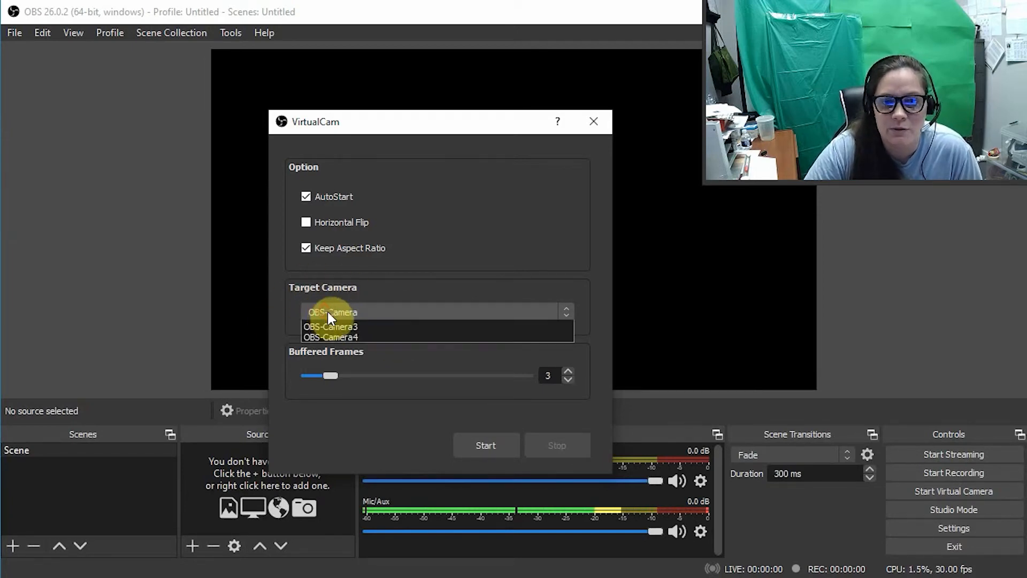
pyautogui.click(369, 306)
pyautogui.click(487, 446)
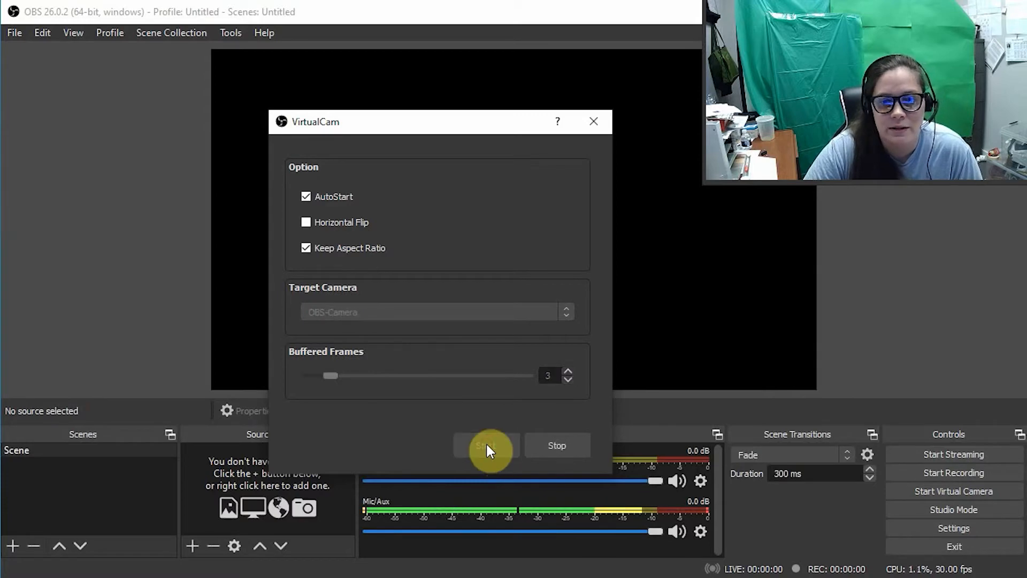
pyautogui.click(594, 122)
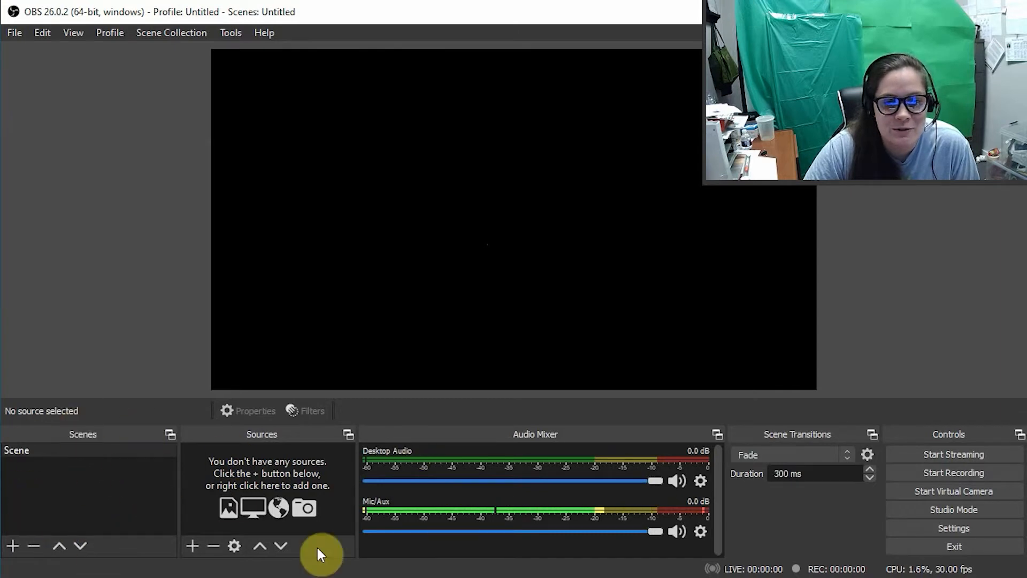
pyautogui.click(29, 454)
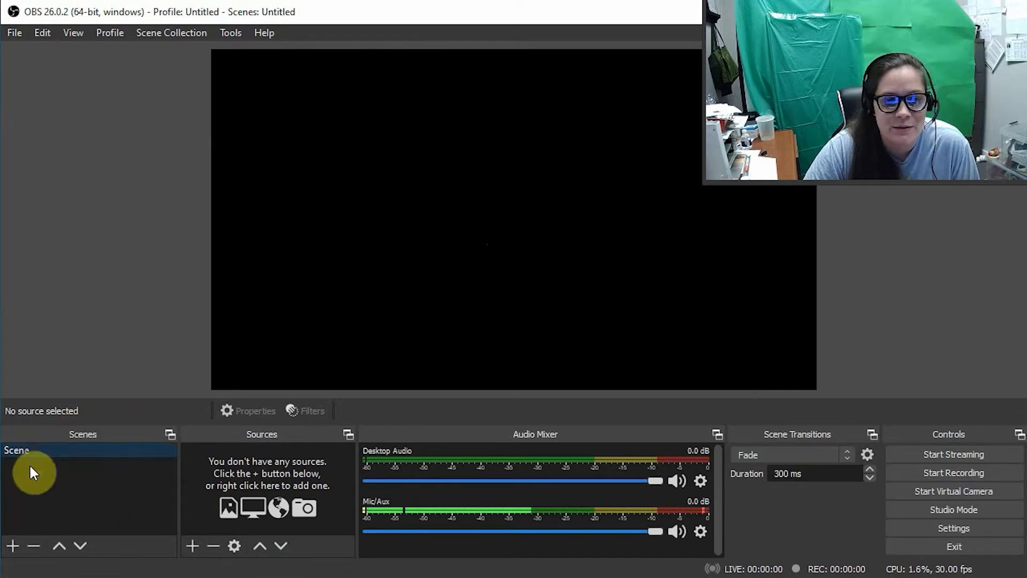
pyautogui.click(13, 546)
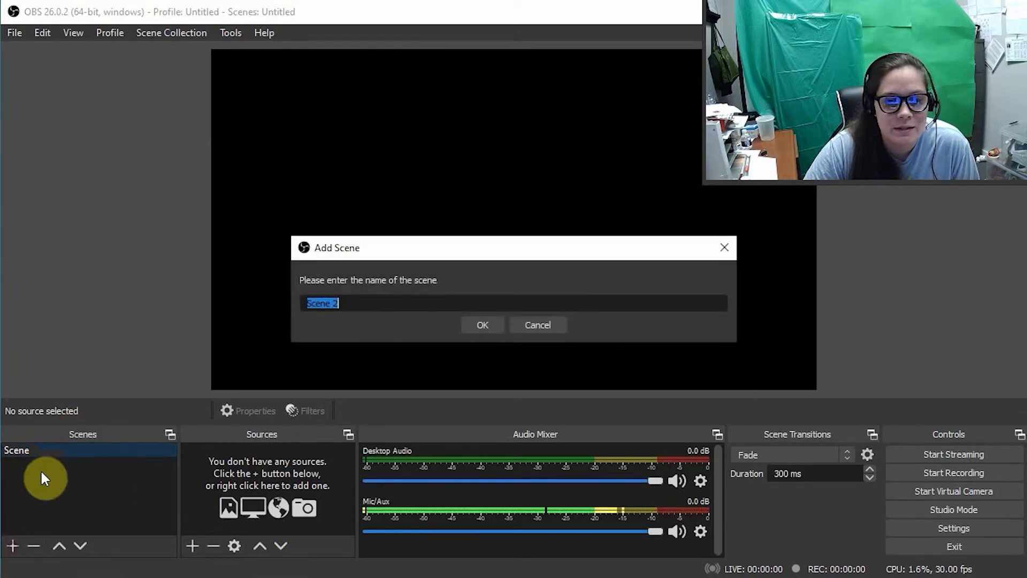
pyautogui.click(114, 472)
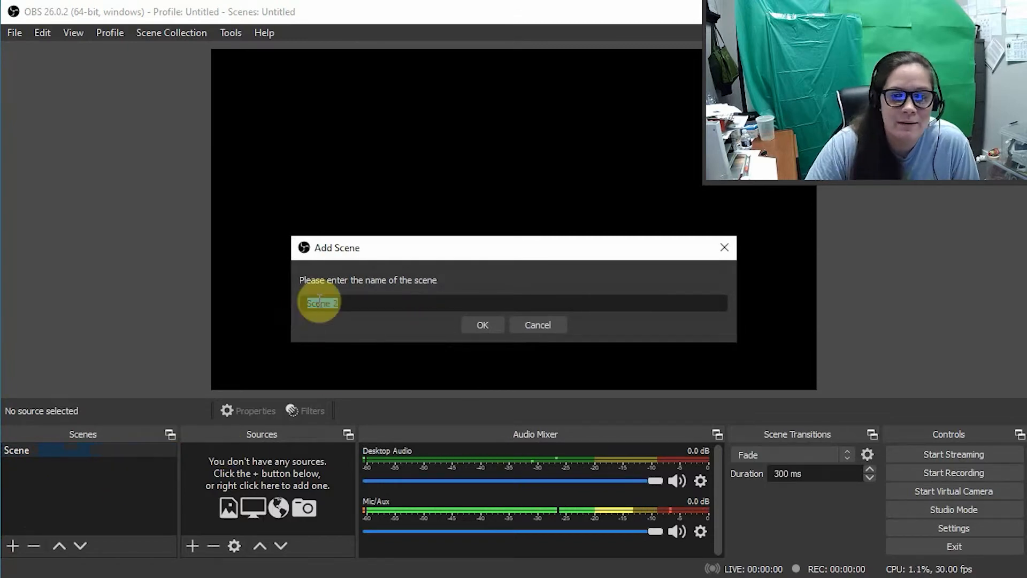
pyautogui.press('Escape')
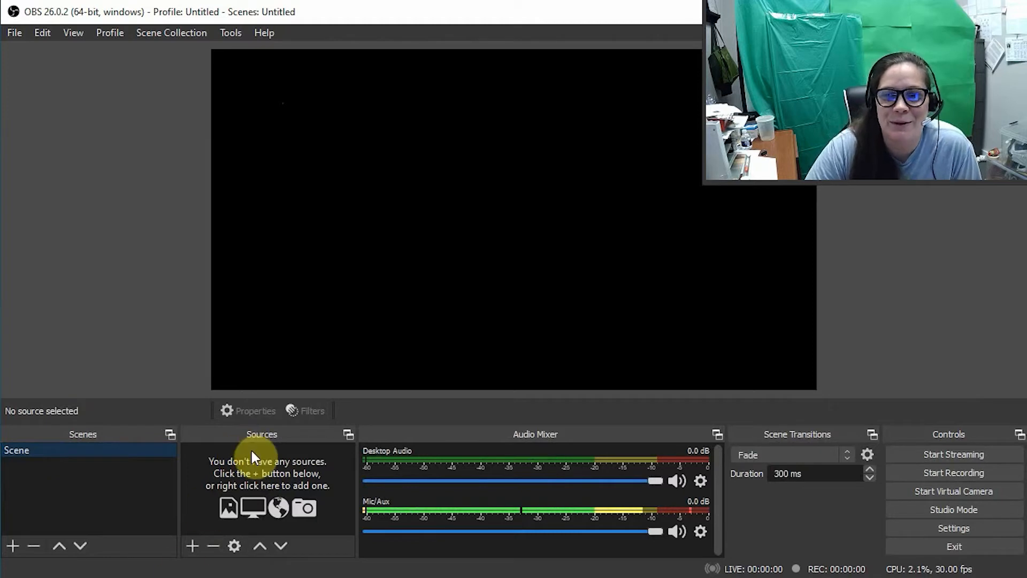
# Step: Rename the existing scene to "Scene - LRC"
pyautogui.rightClick(30, 452)
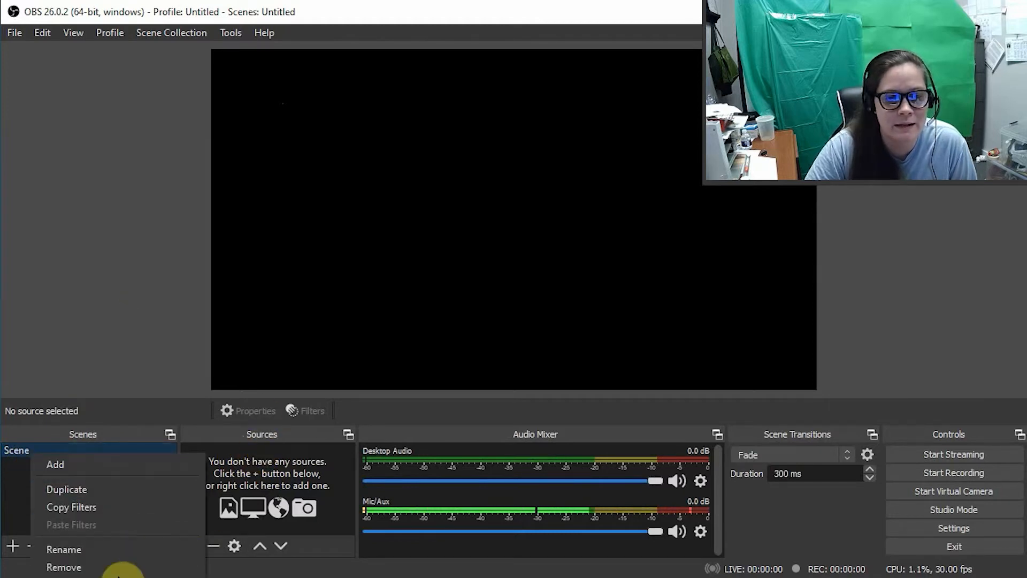
pyautogui.click(63, 549)
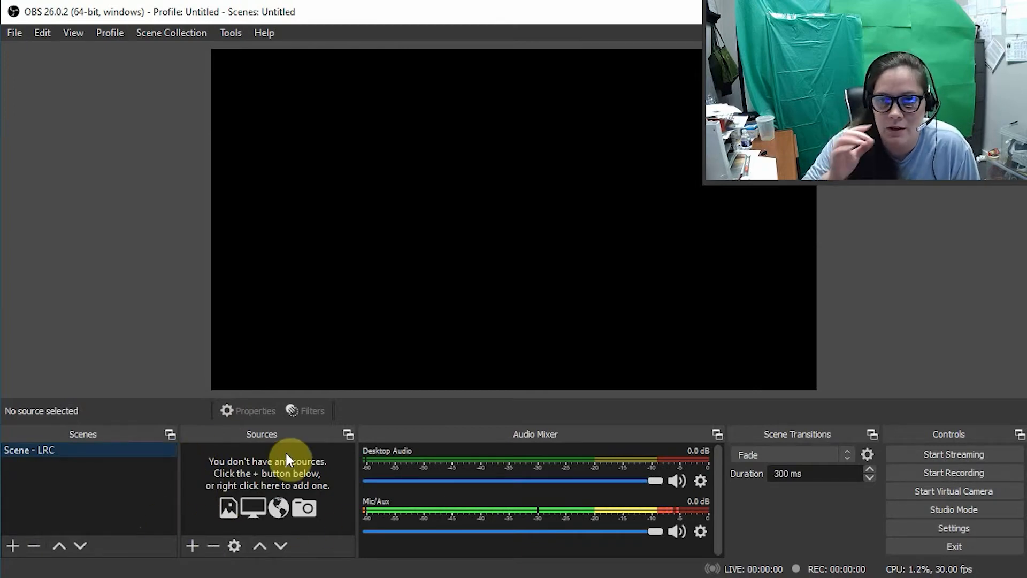
# Step: Add a new visible Video Capture Device source to the scene, keeping its default name
pyautogui.click(193, 547)
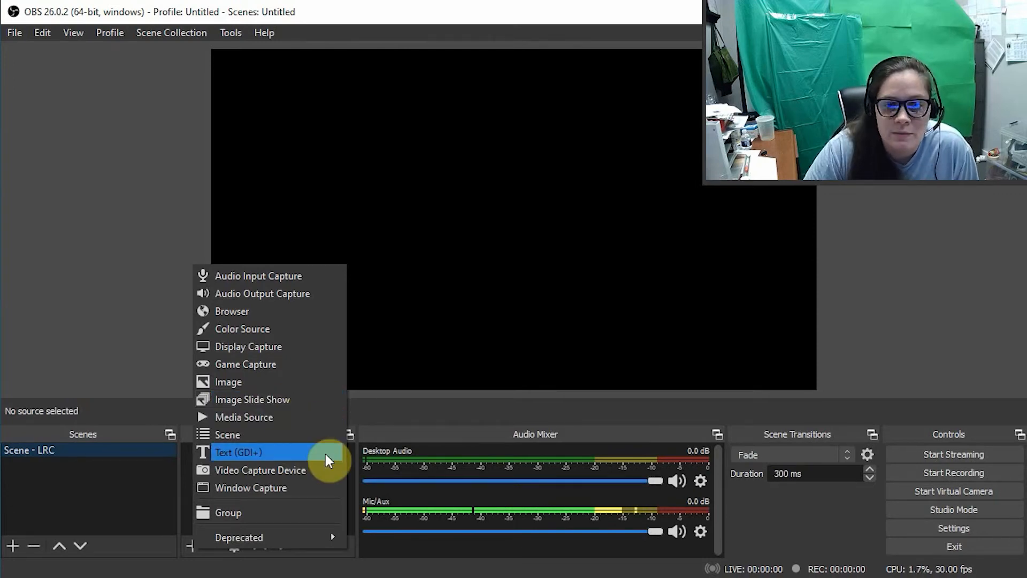
pyautogui.click(296, 470)
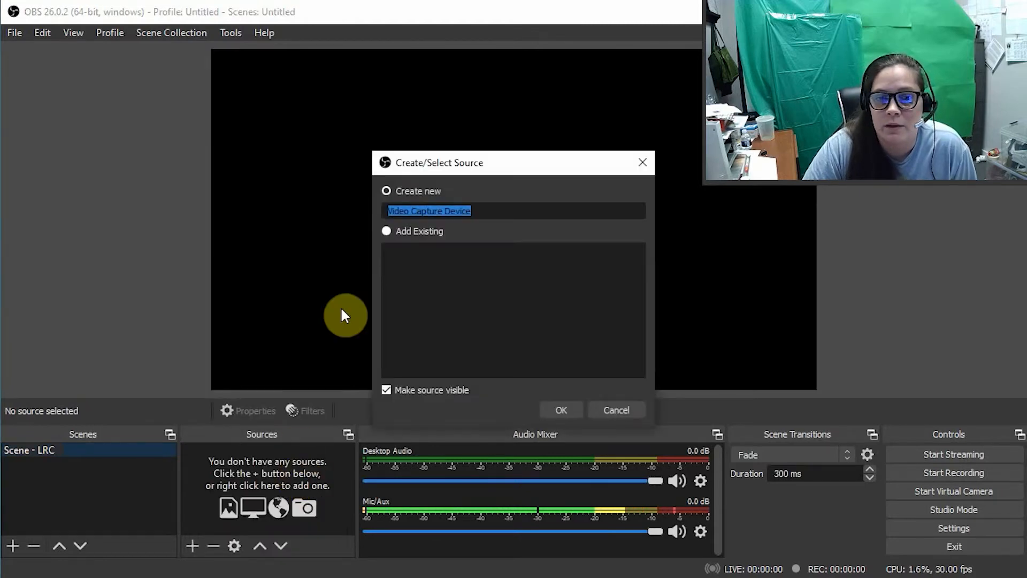
pyautogui.moveTo(469, 155); pyautogui.dragTo(386, 147)
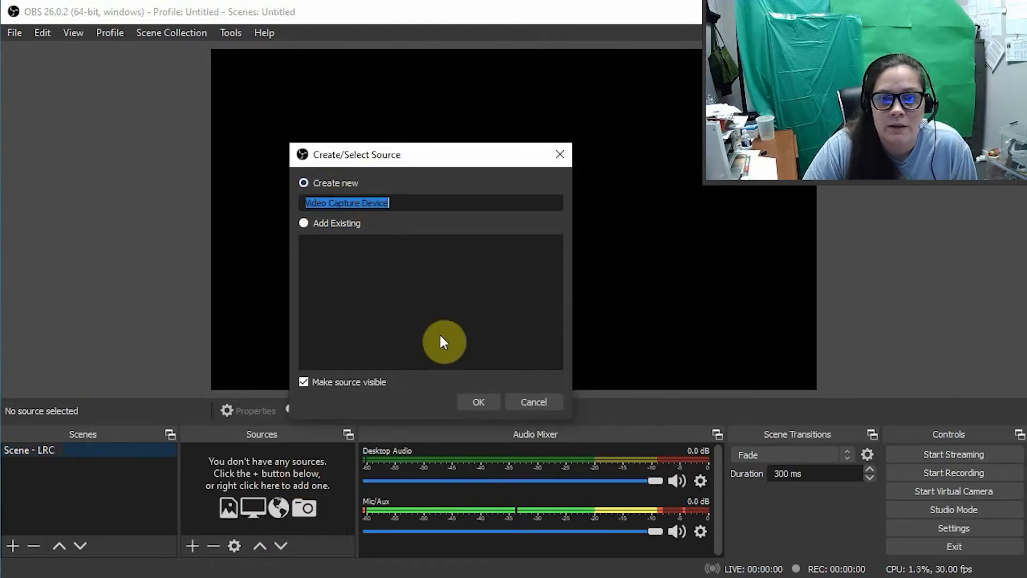
pyautogui.click(485, 407)
# Step: Review the available capture devices, keep WEB CAM as the source's device and close its properties
pyautogui.moveTo(271, 62); pyautogui.dragTo(246, 67)
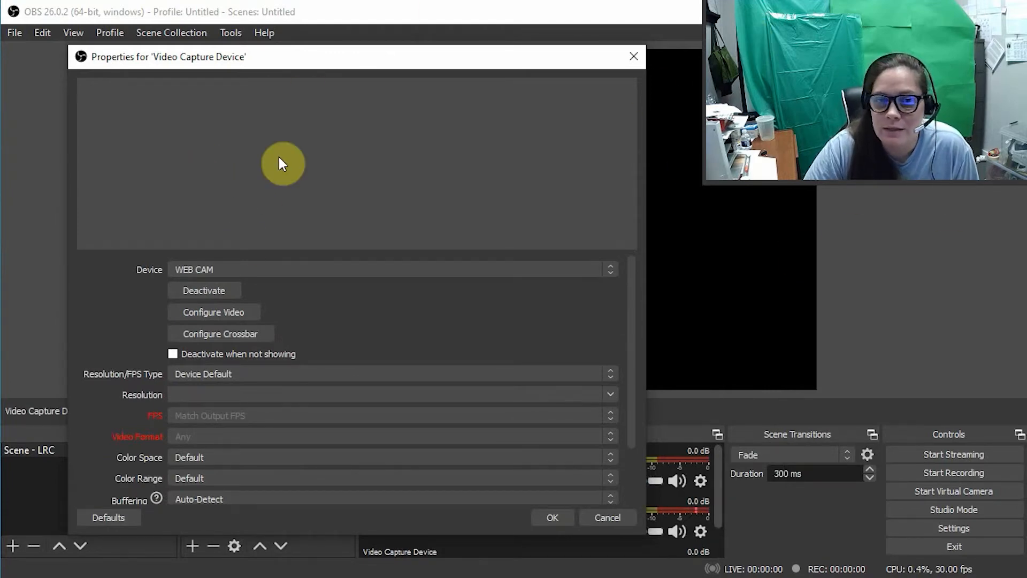
pyautogui.click(233, 272)
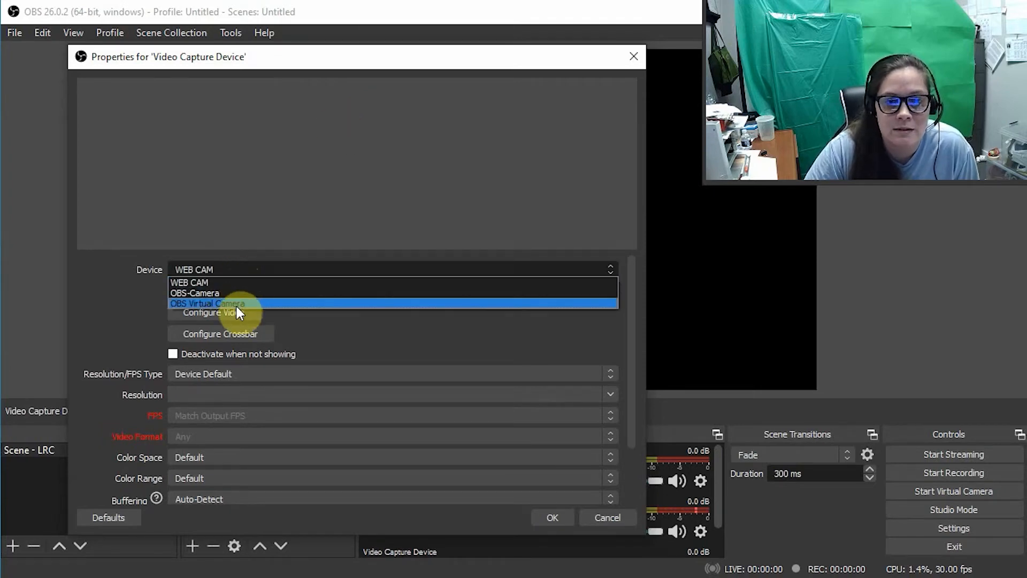
pyautogui.click(214, 268)
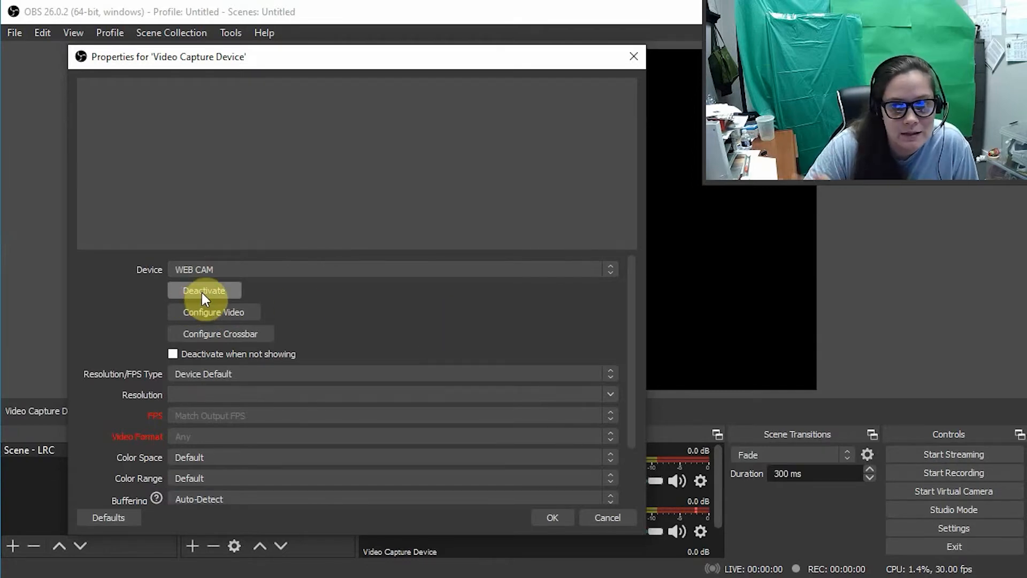
pyautogui.click(356, 211)
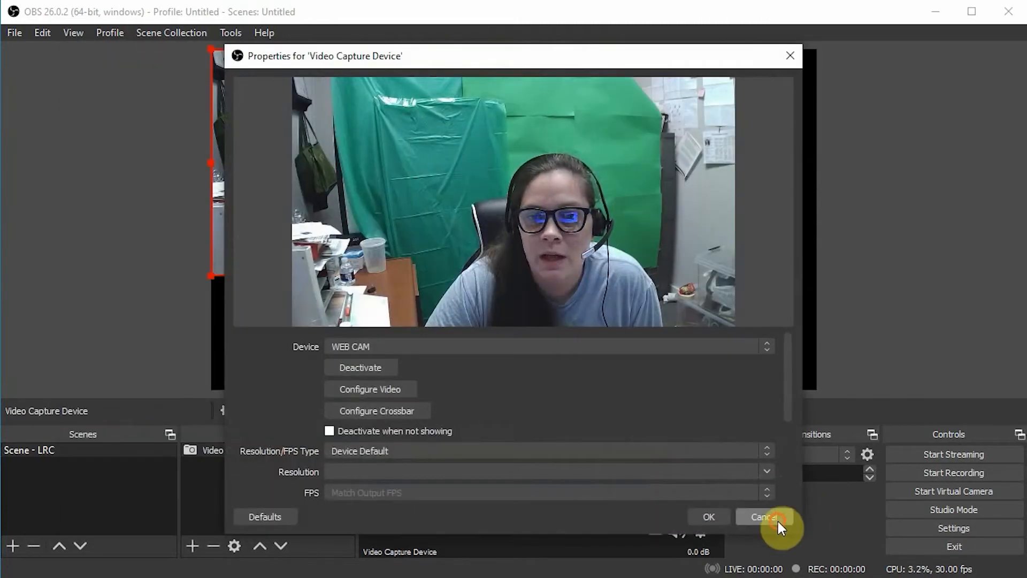
pyautogui.click(765, 516)
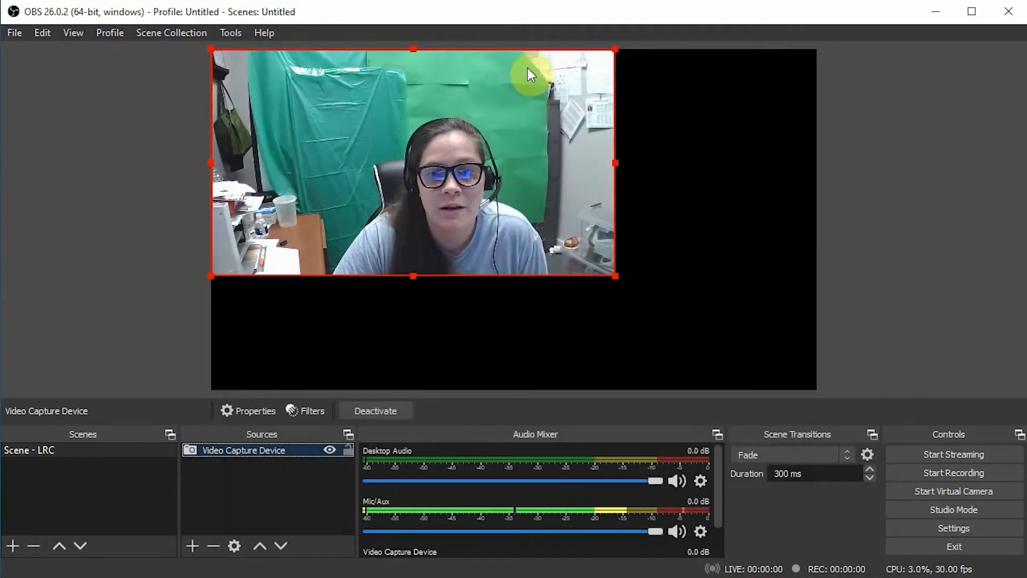
# Step: Enlarge the video capture source to fill the whole canvas and rename it "webcam"
pyautogui.moveTo(615, 276); pyautogui.dragTo(818, 379)
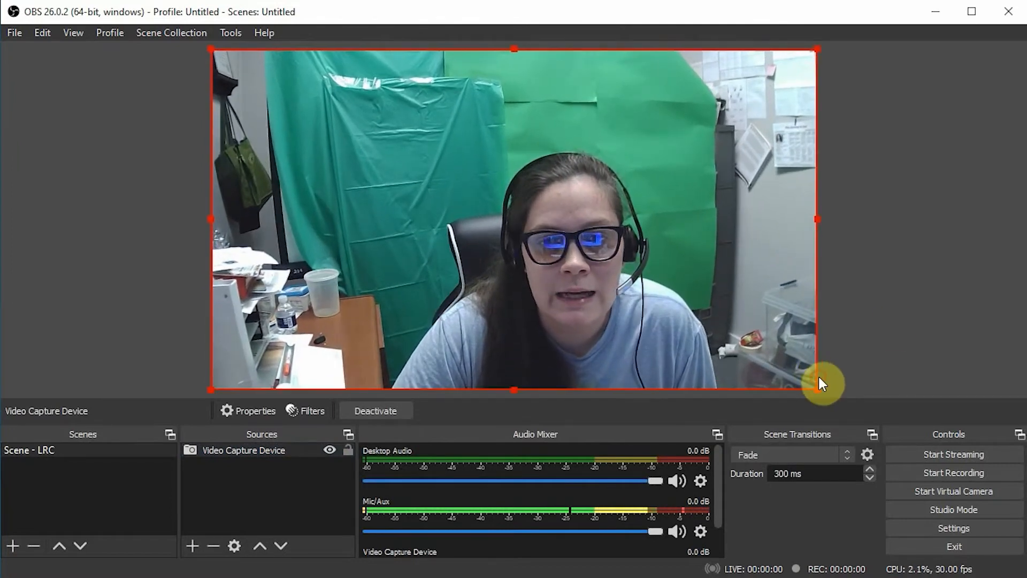
pyautogui.click(894, 297)
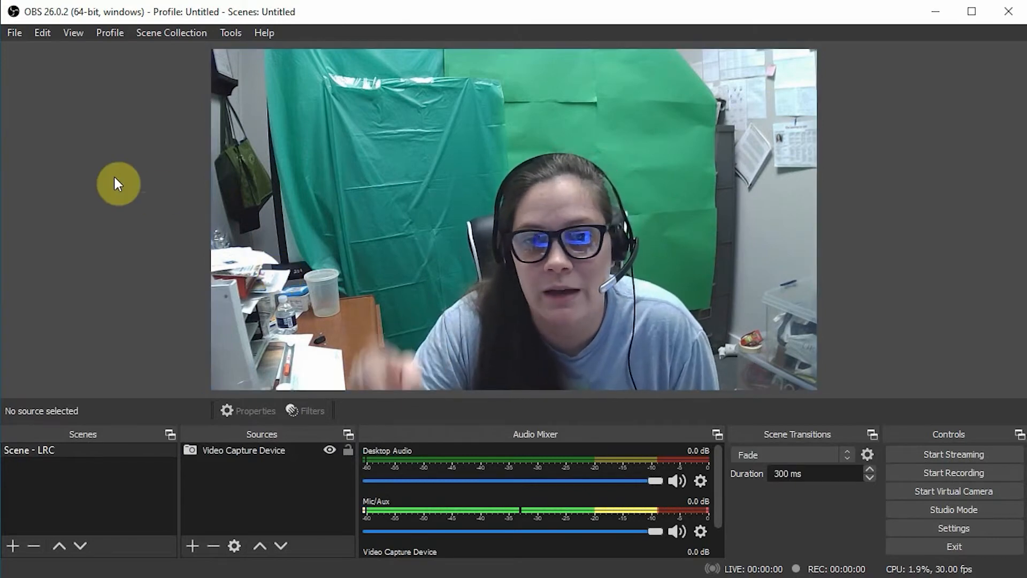
pyautogui.click(238, 450)
pyautogui.rightClick(251, 449)
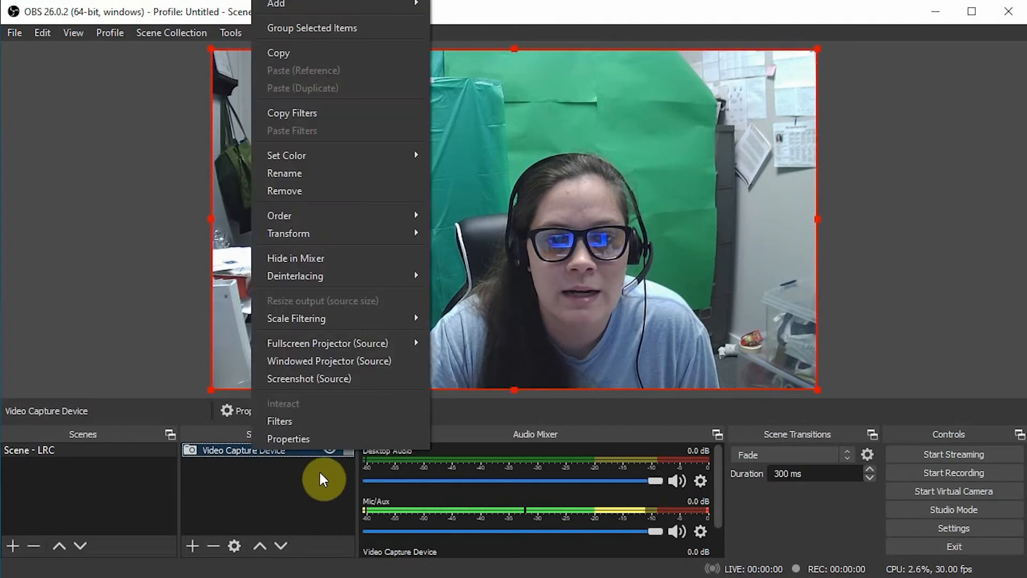
pyautogui.click(345, 172)
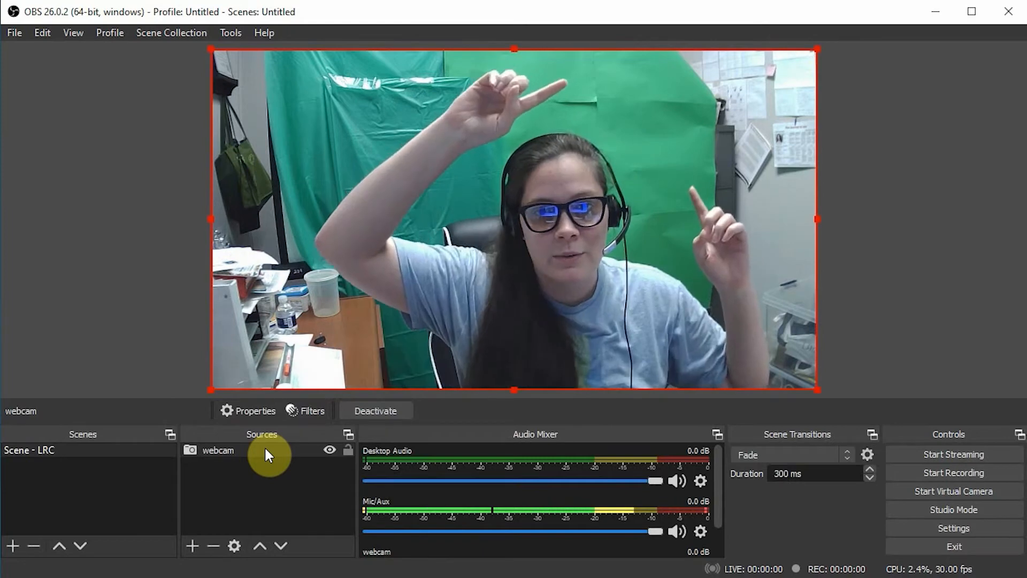
# Step: Add a Crop/Pad effect filter to the webcam source, keeping the default filter name
pyautogui.click(243, 454)
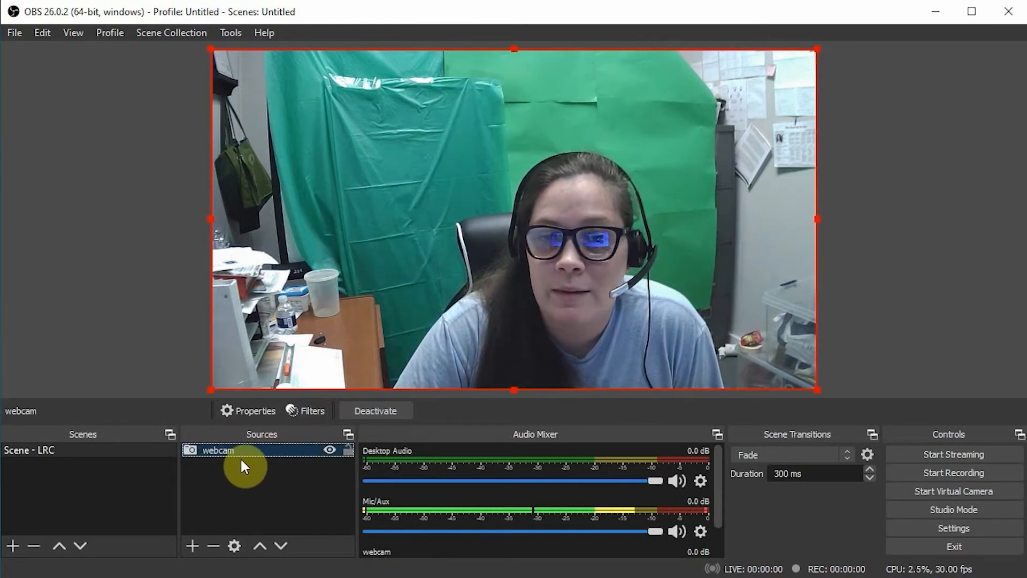
pyautogui.rightClick(230, 448)
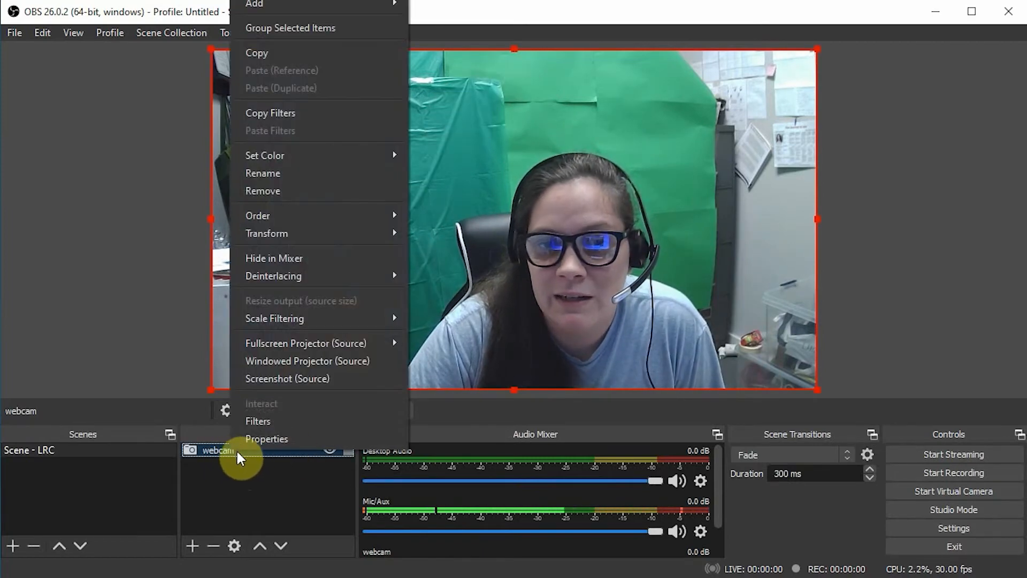
pyautogui.click(311, 423)
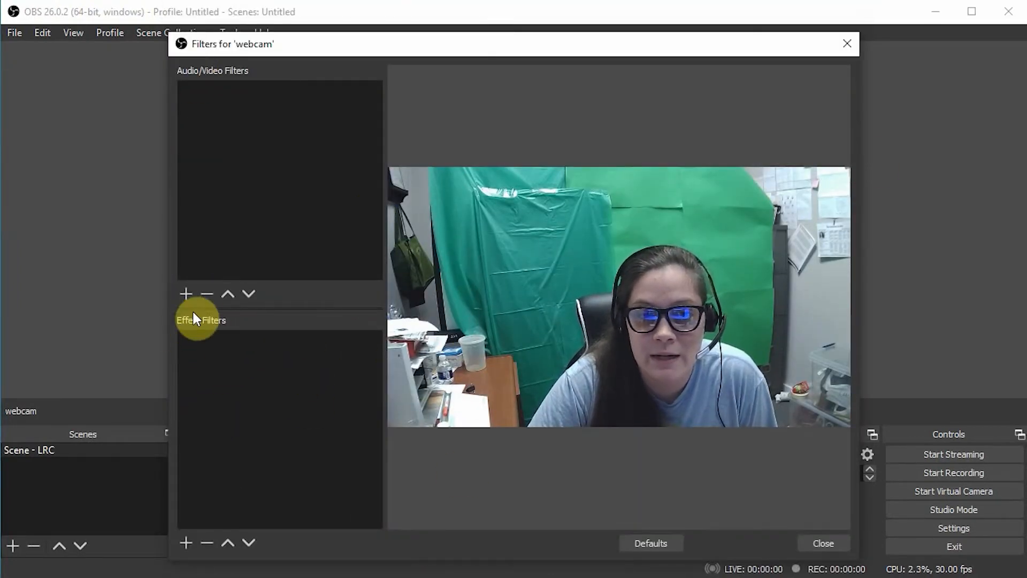
pyautogui.click(180, 542)
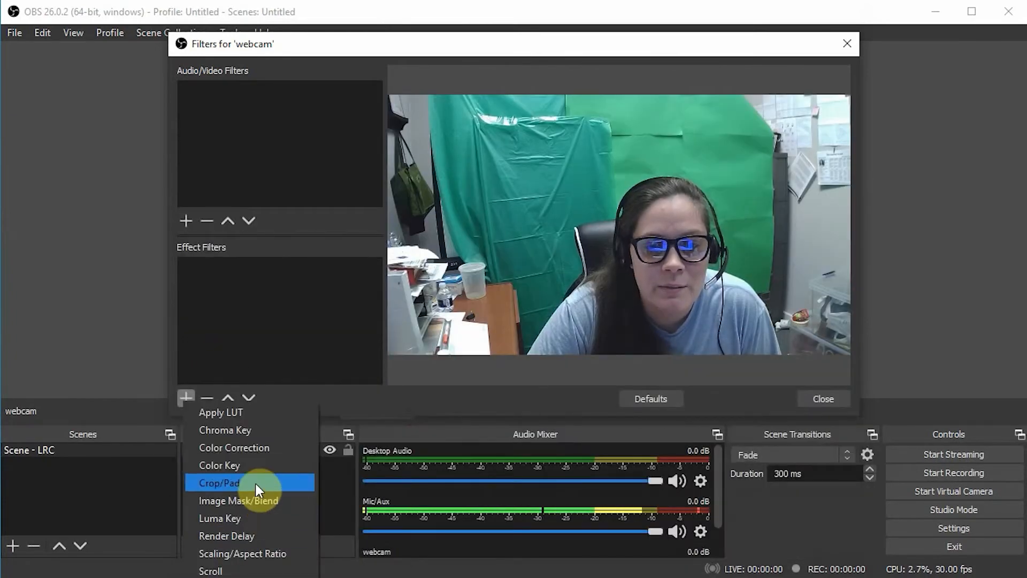
pyautogui.click(255, 483)
pyautogui.click(487, 263)
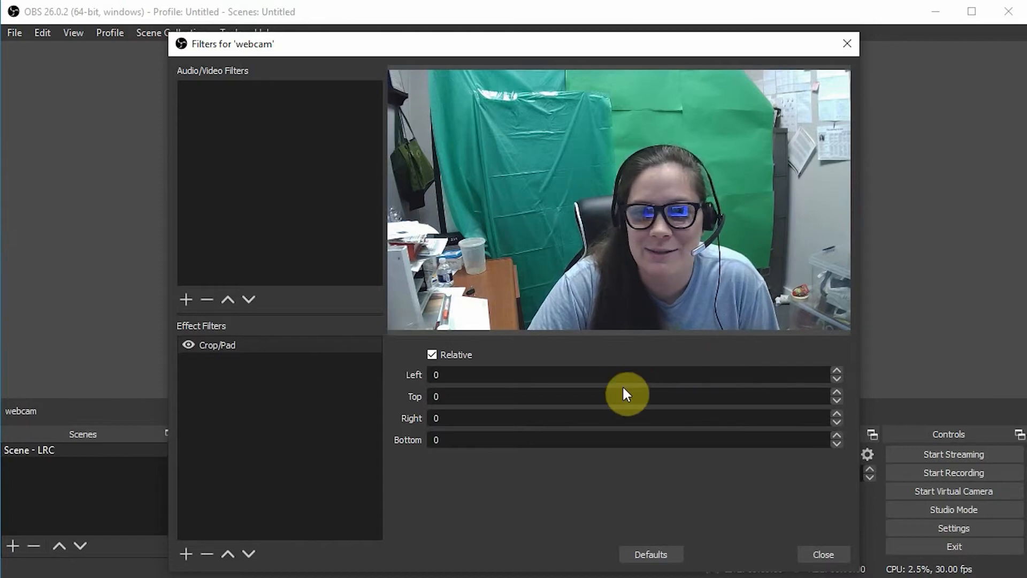
# Step: Set the Crop/Pad filter's Left value to 260 and its Right value to 224
pyautogui.doubleClick(601, 373)
pyautogui.write('200')
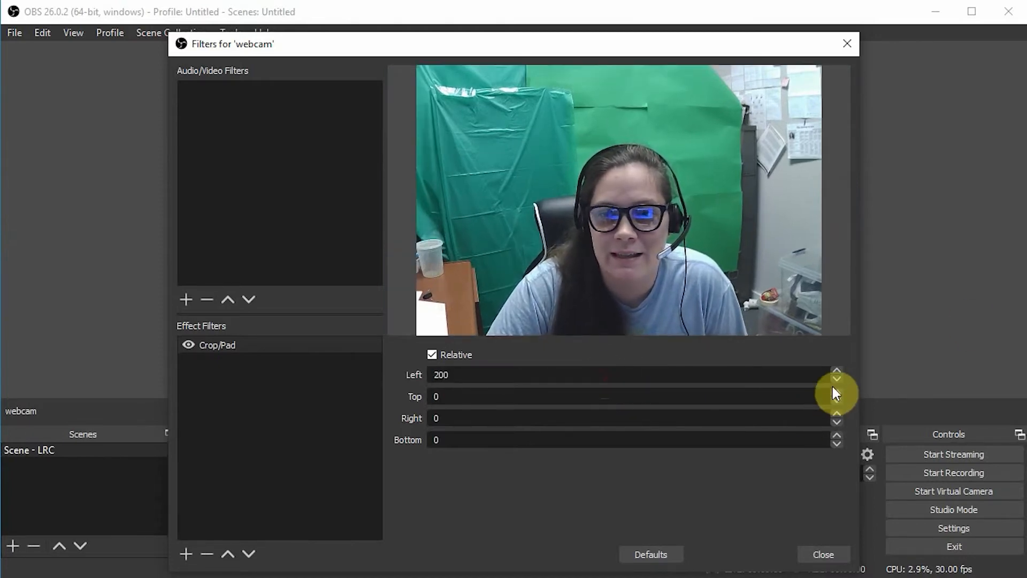
pyautogui.click(835, 367)
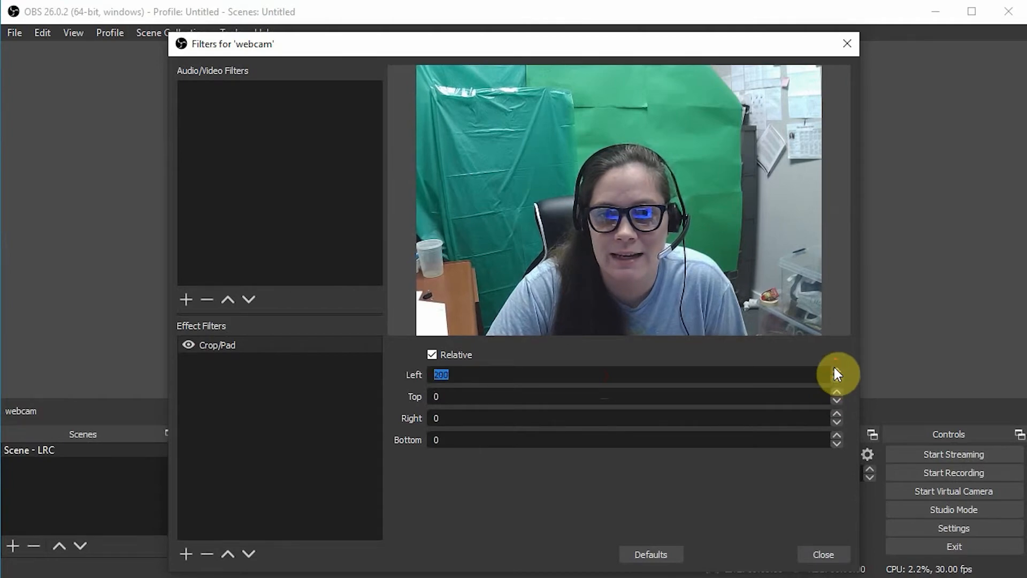
pyautogui.click(837, 372)
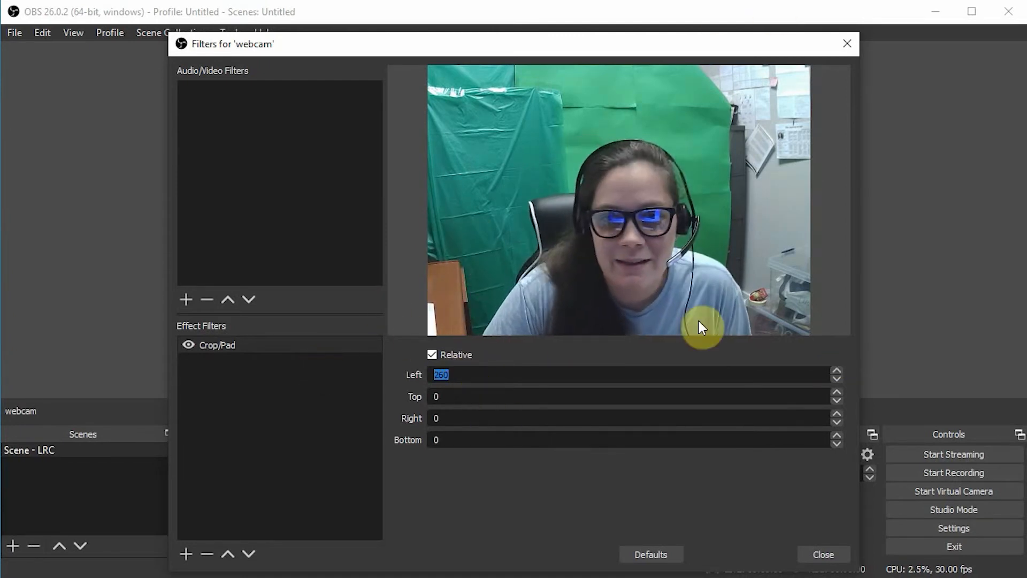
pyautogui.doubleClick(542, 418)
pyautogui.write('10')
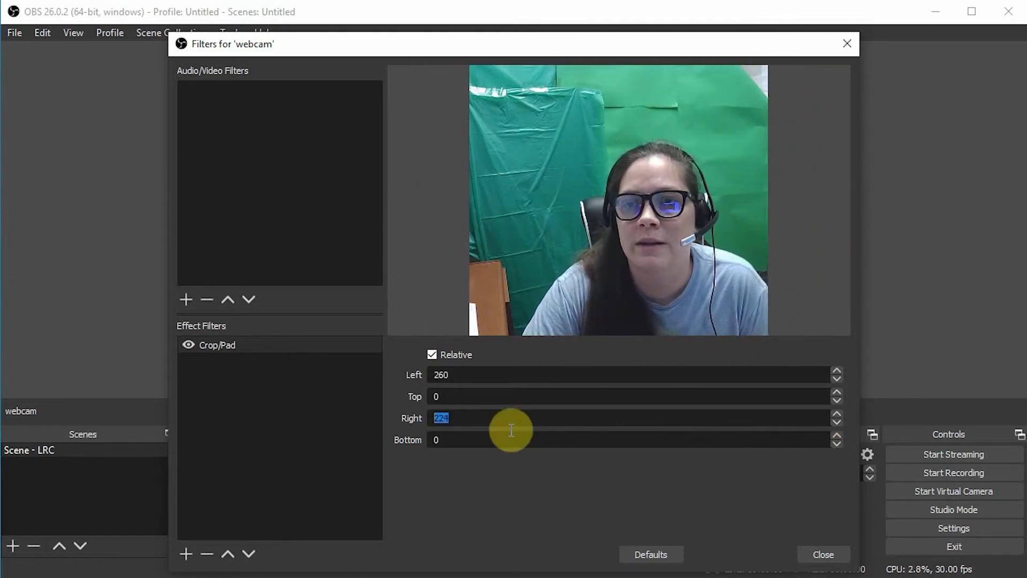
# Step: Set the Crop/Pad filter's Top value to 89, trying 150 and 100 first, and close the webcam's filters
pyautogui.doubleClick(456, 398)
pyautogui.write('150')
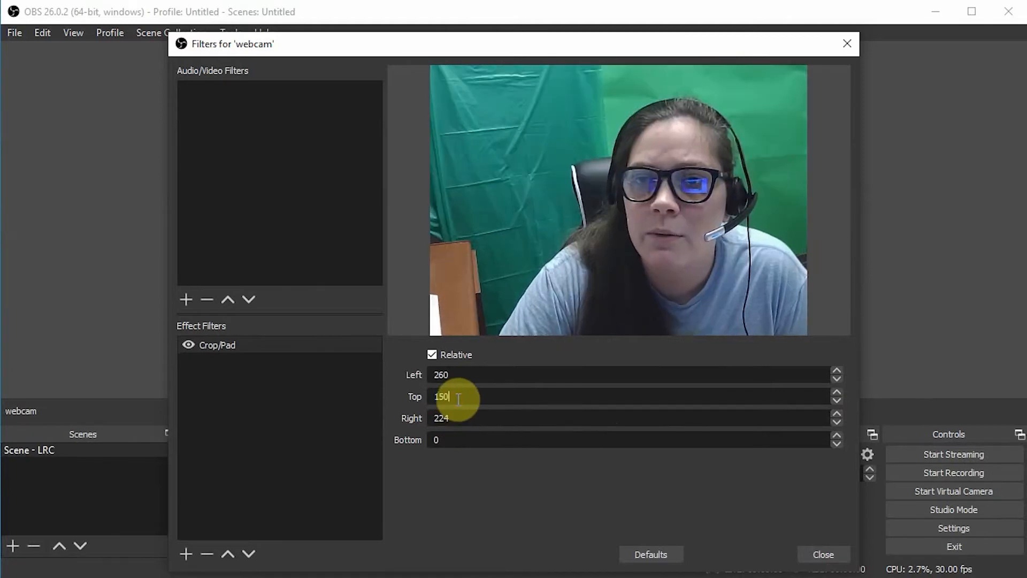
pyautogui.doubleClick(470, 395)
pyautogui.write('100')
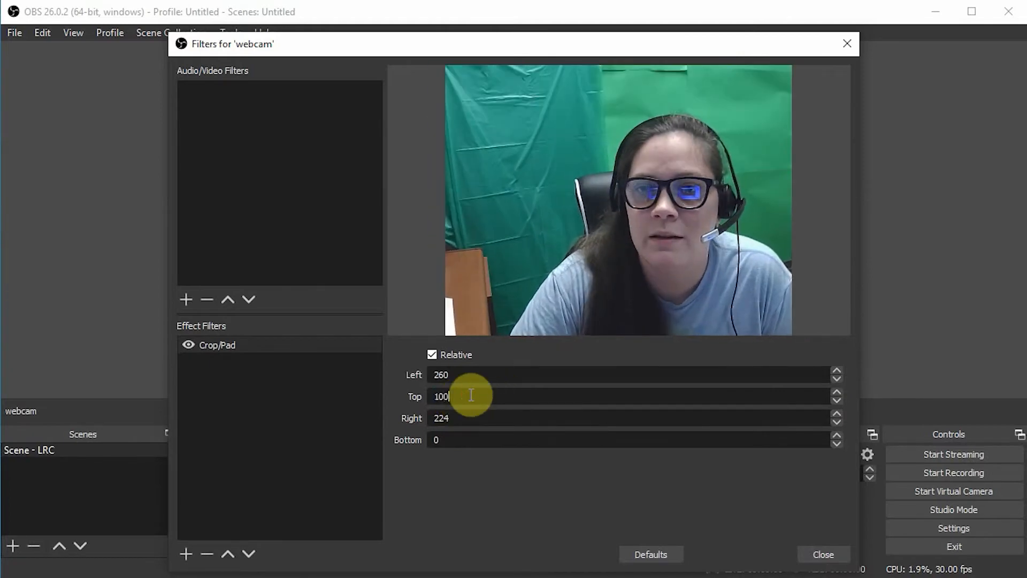
pyautogui.click(836, 395)
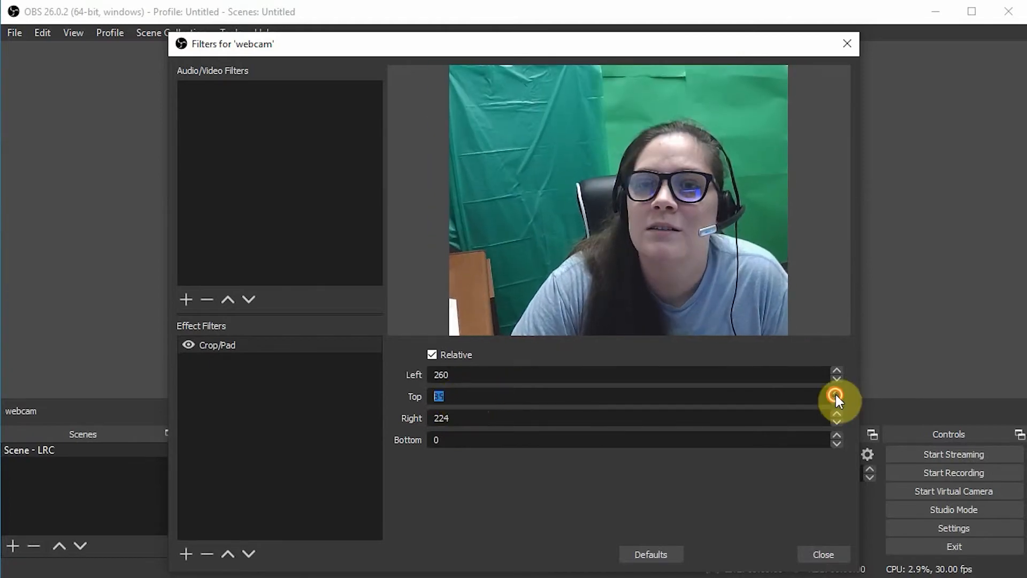
pyautogui.click(836, 395)
pyautogui.click(836, 395)
pyautogui.click(836, 394)
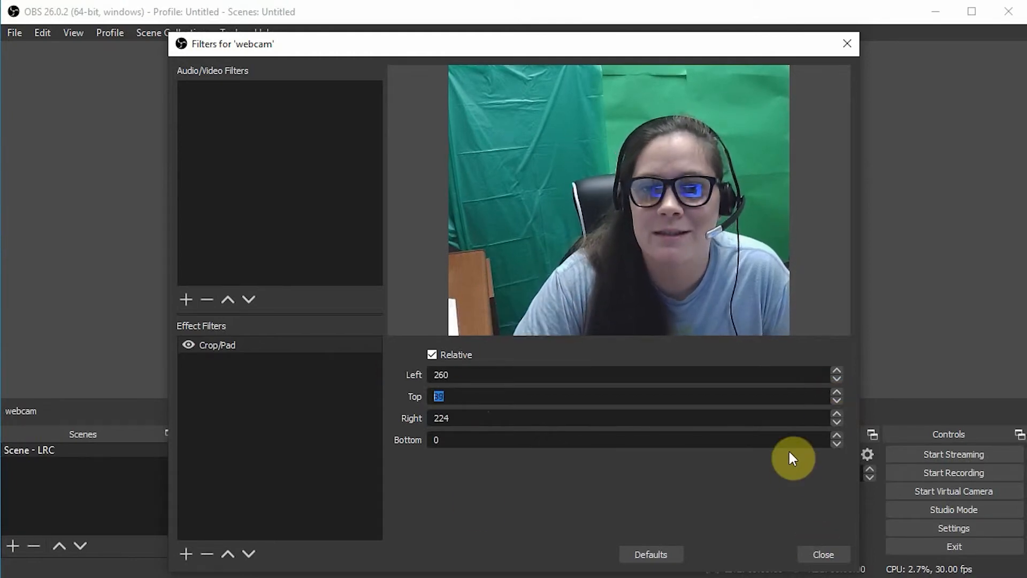
pyautogui.click(232, 460)
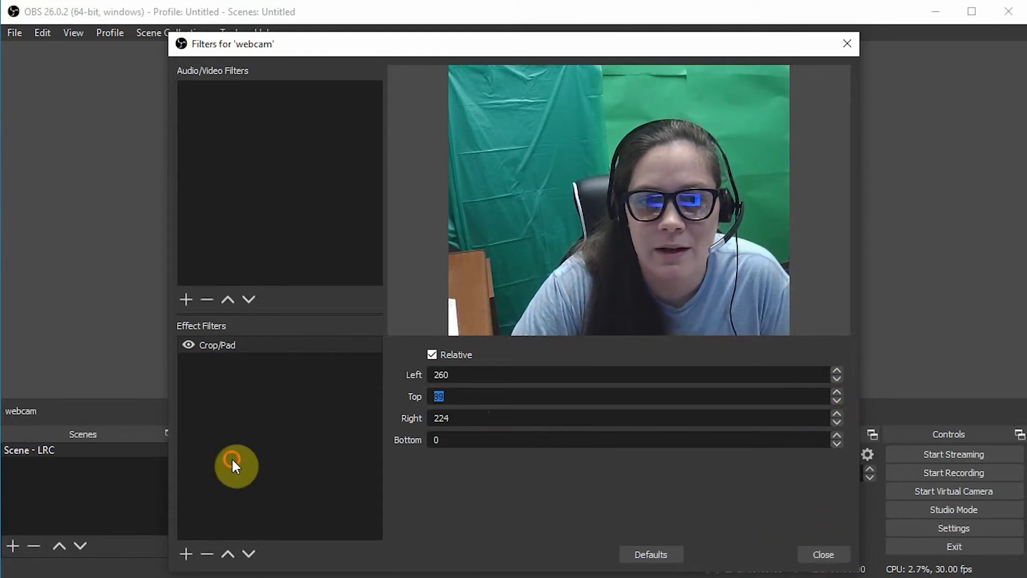
pyautogui.click(801, 557)
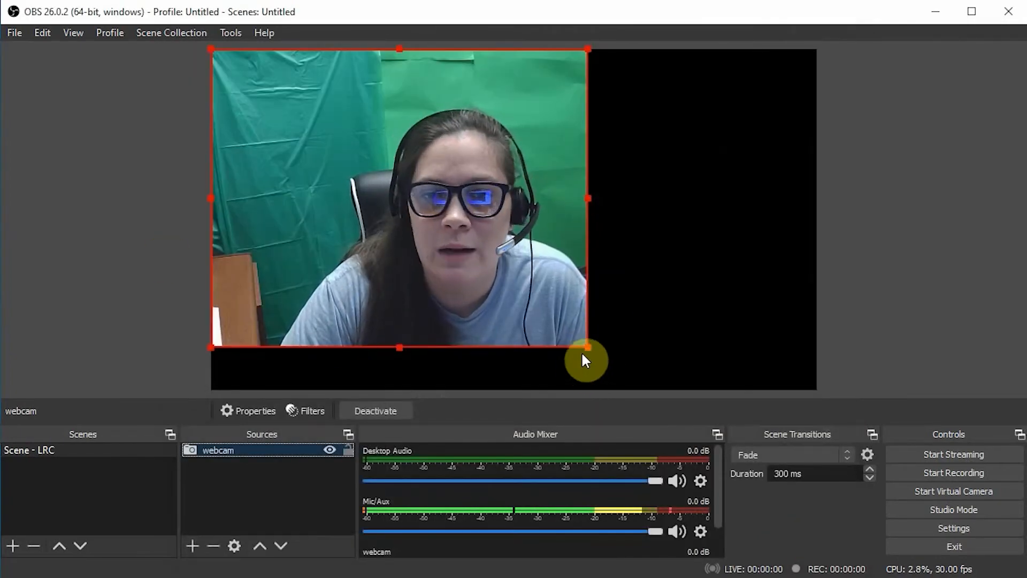
# Step: Enlarge the cropped webcam image to the full canvas height and shift it slightly right, away from the canvas's left edge
pyautogui.moveTo(588, 348); pyautogui.dragTo(640, 389)
pyautogui.click(706, 371)
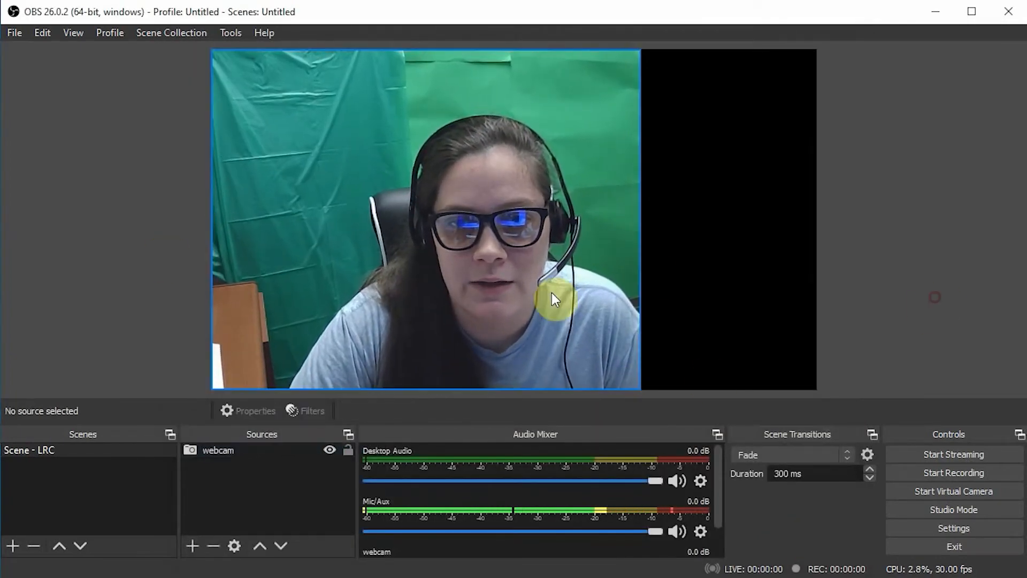
pyautogui.moveTo(541, 295); pyautogui.dragTo(562, 298)
pyautogui.moveTo(627, 306); pyautogui.dragTo(635, 307)
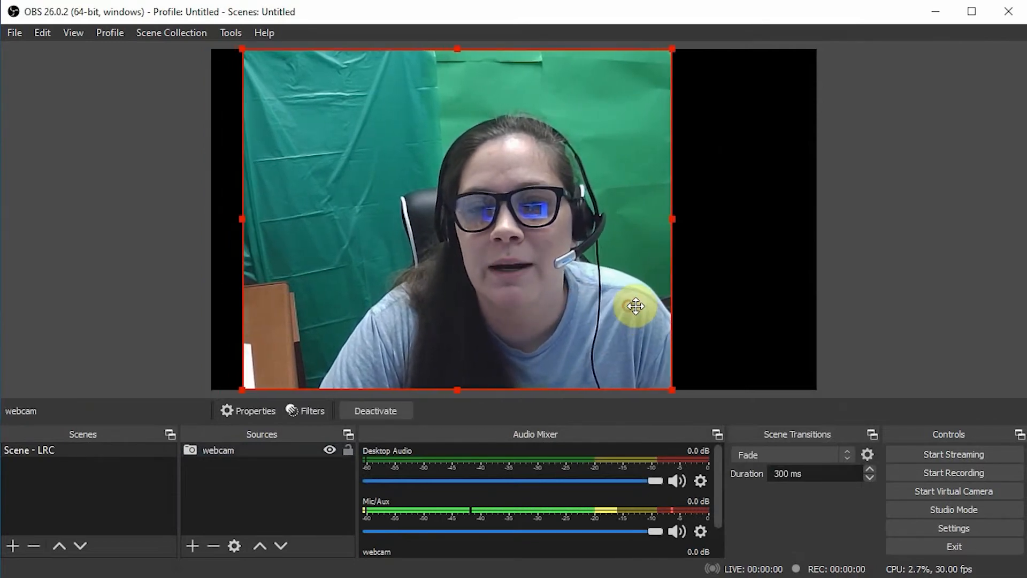
pyautogui.click(1000, 253)
# Step: Add a Chroma Key effect filter to the webcam source, keeping the default filter name
pyautogui.click(250, 450)
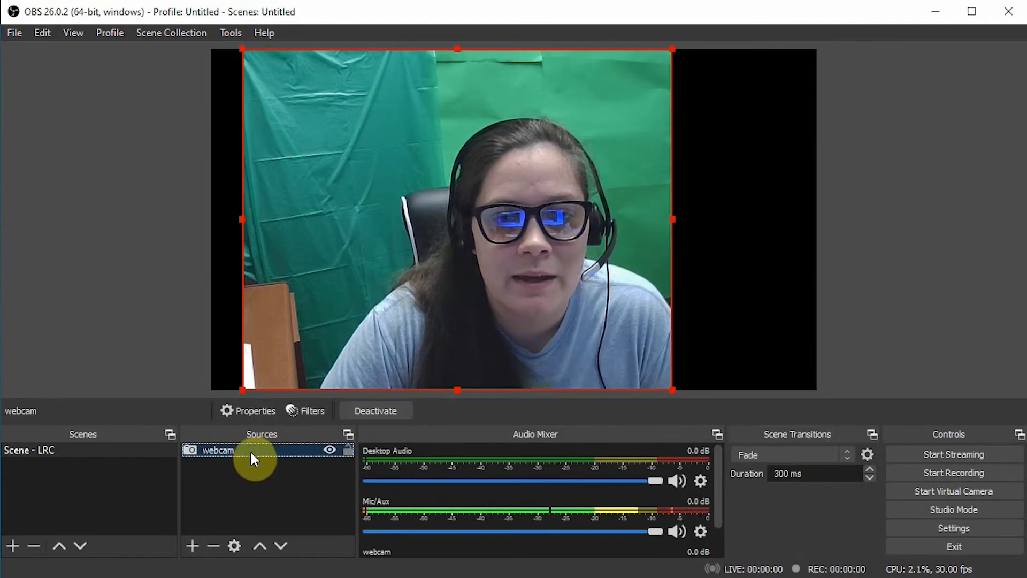
pyautogui.rightClick(250, 450)
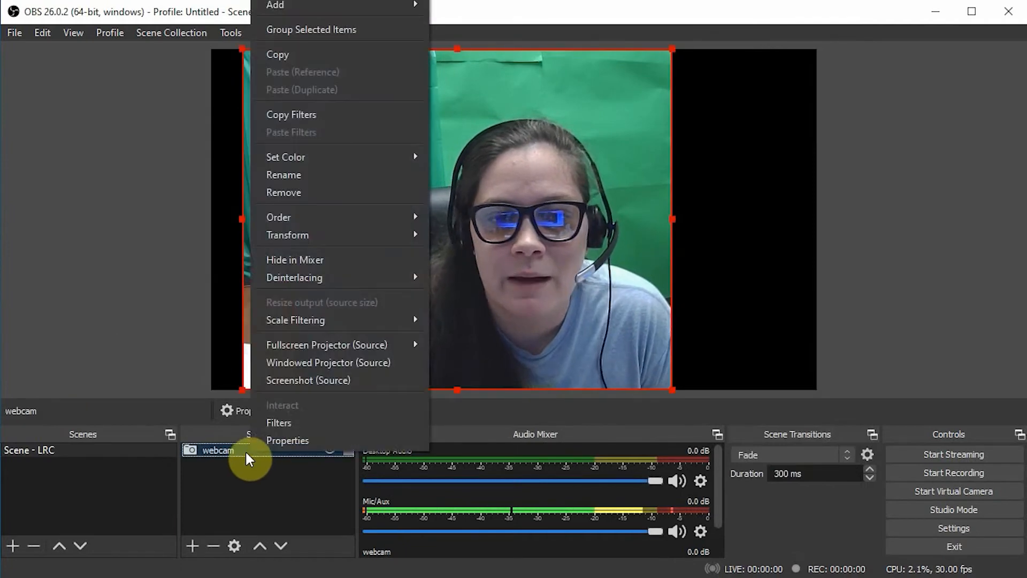
pyautogui.click(287, 424)
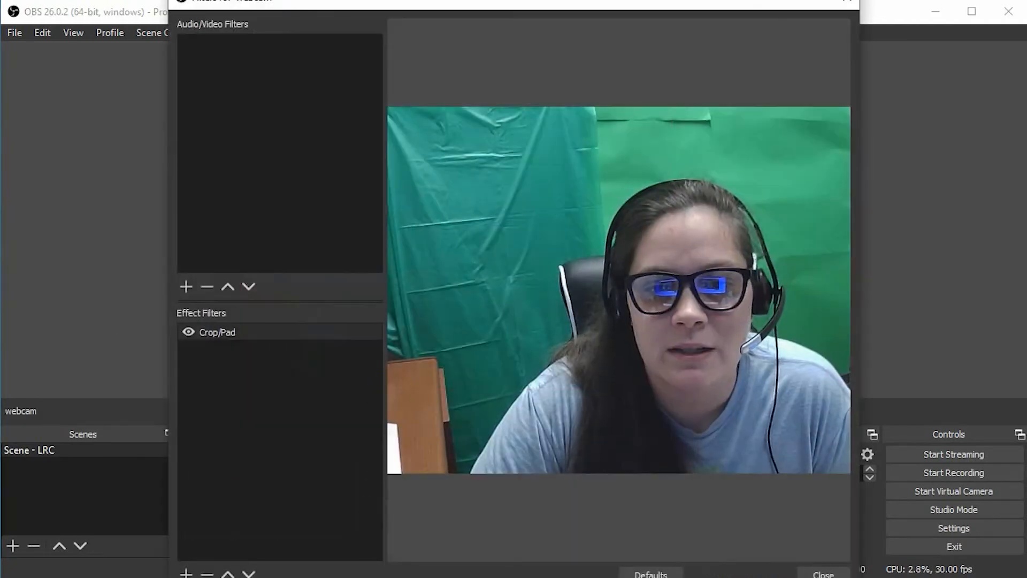
pyautogui.moveTo(392, 576); pyautogui.dragTo(399, 419)
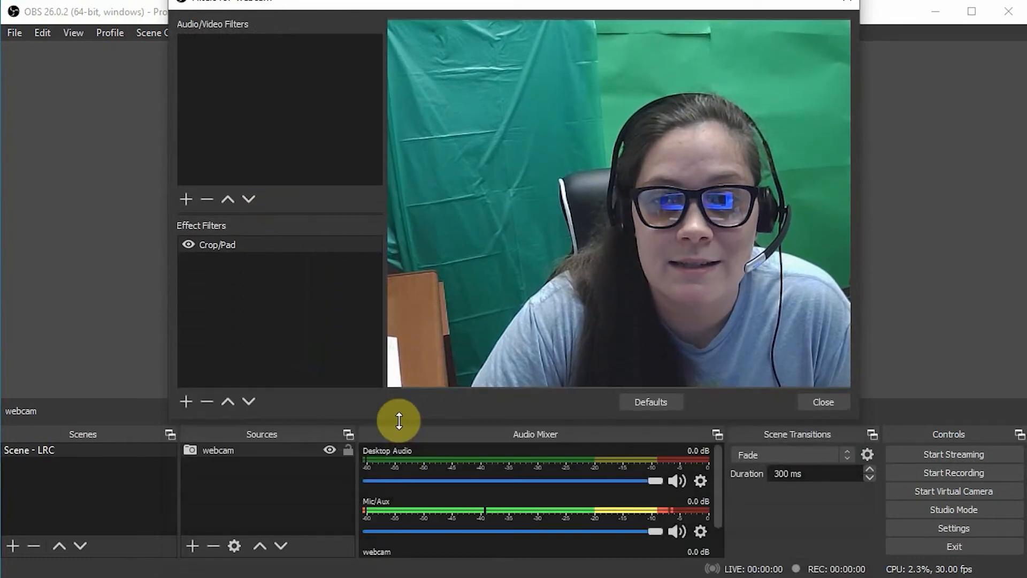
pyautogui.click(185, 401)
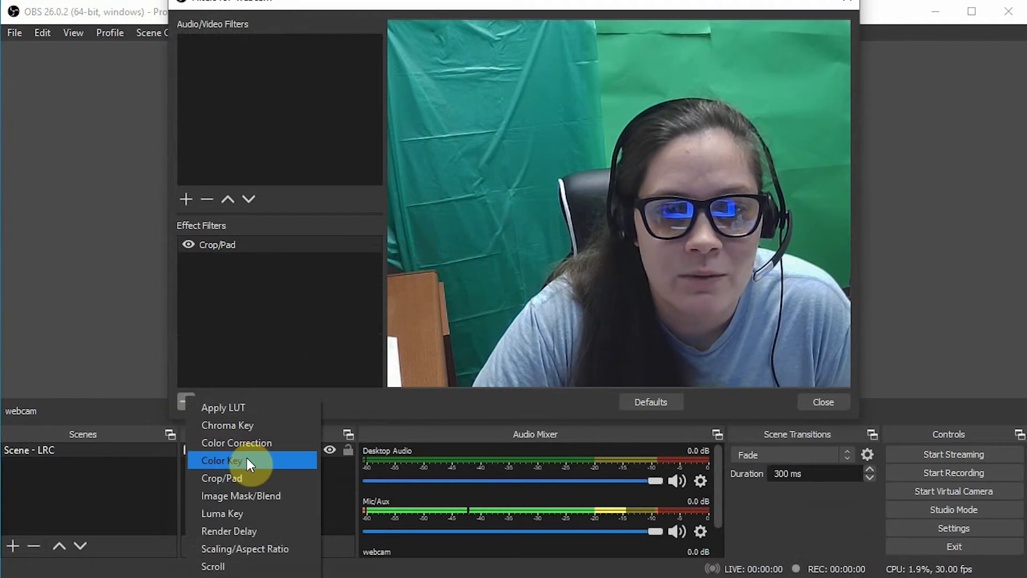
pyautogui.click(261, 426)
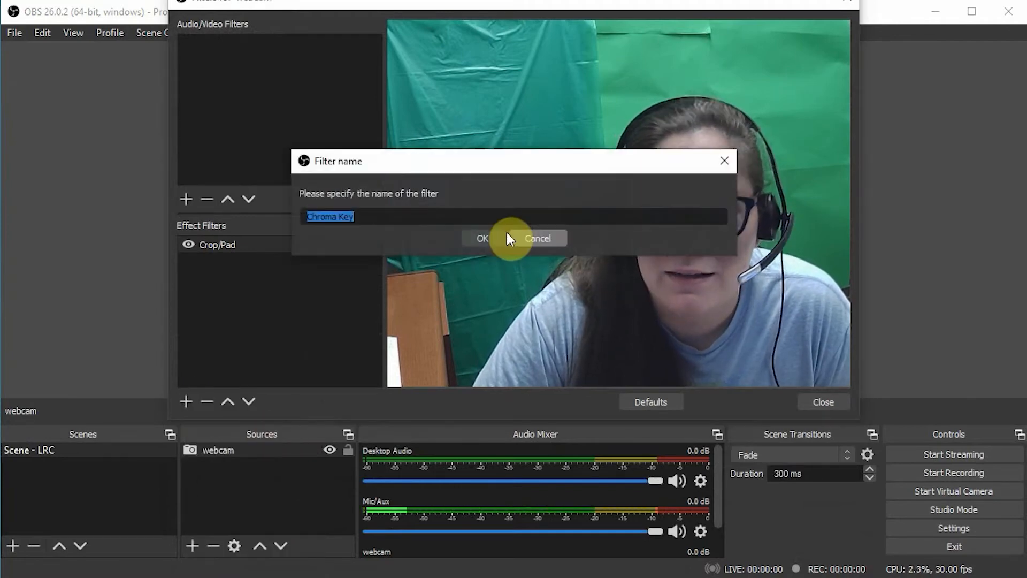
pyautogui.click(473, 238)
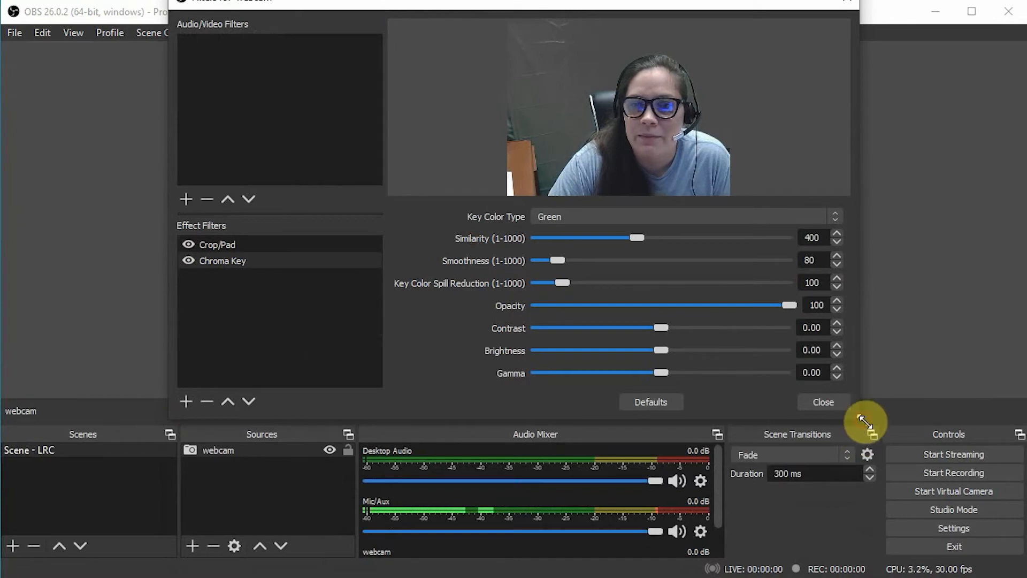
# Step: Enlarge the filters window and set the Chroma Key filter's Similarity to 421
pyautogui.moveTo(864, 422); pyautogui.dragTo(966, 572)
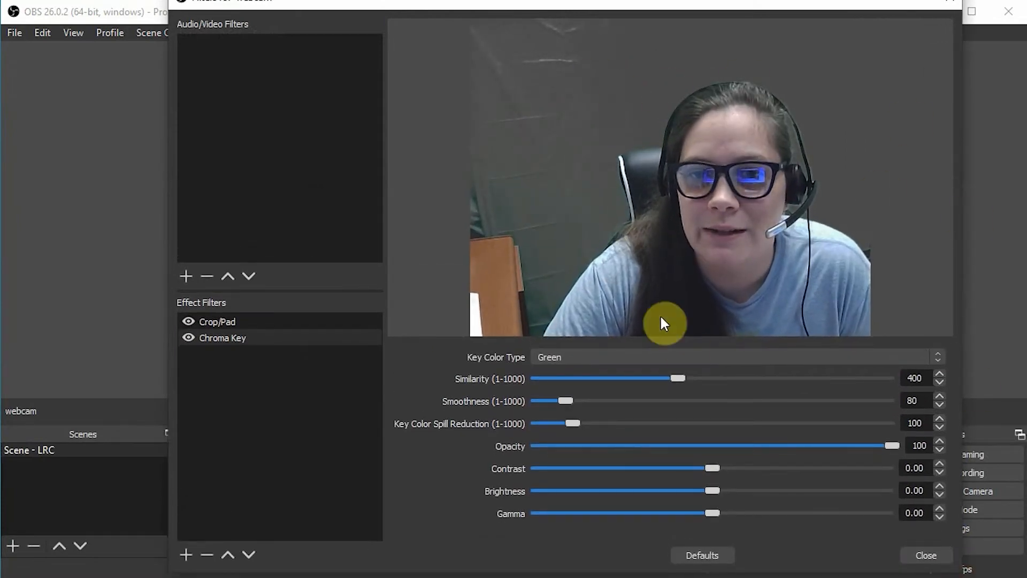
pyautogui.click(679, 379)
pyautogui.moveTo(679, 379)
pyautogui.mouseDown()
pyautogui.moveTo(666, 379)
pyautogui.moveTo(685, 378)
pyautogui.mouseUp()
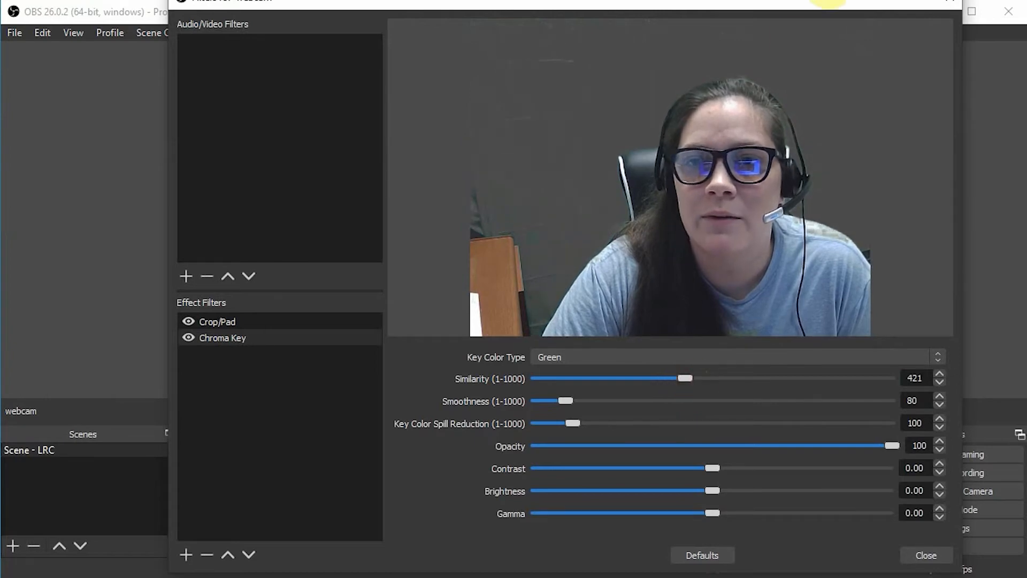
# Step: Move the filters window clear of the canvas, set the Chroma Key filter's Smoothness to 72, and close the filters
pyautogui.moveTo(819, 4); pyautogui.dragTo(873, 314)
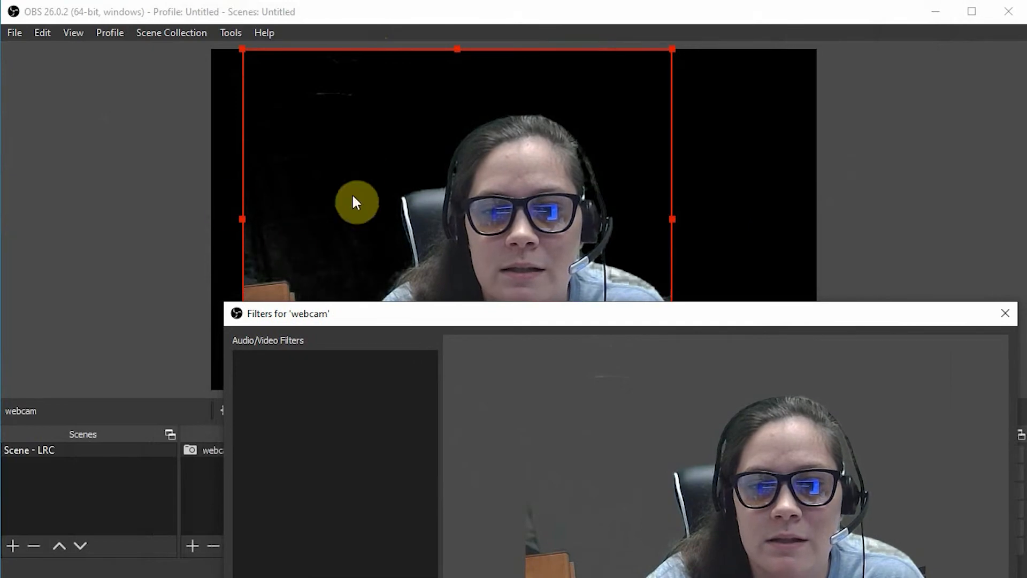
pyautogui.moveTo(773, 317); pyautogui.dragTo(634, 48)
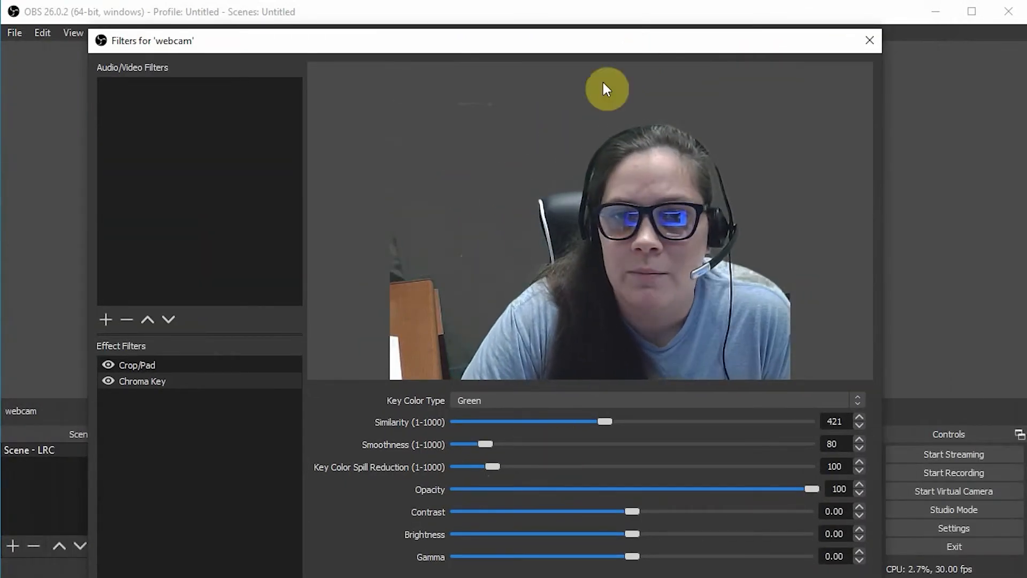
pyautogui.moveTo(709, 577); pyautogui.dragTo(704, 568)
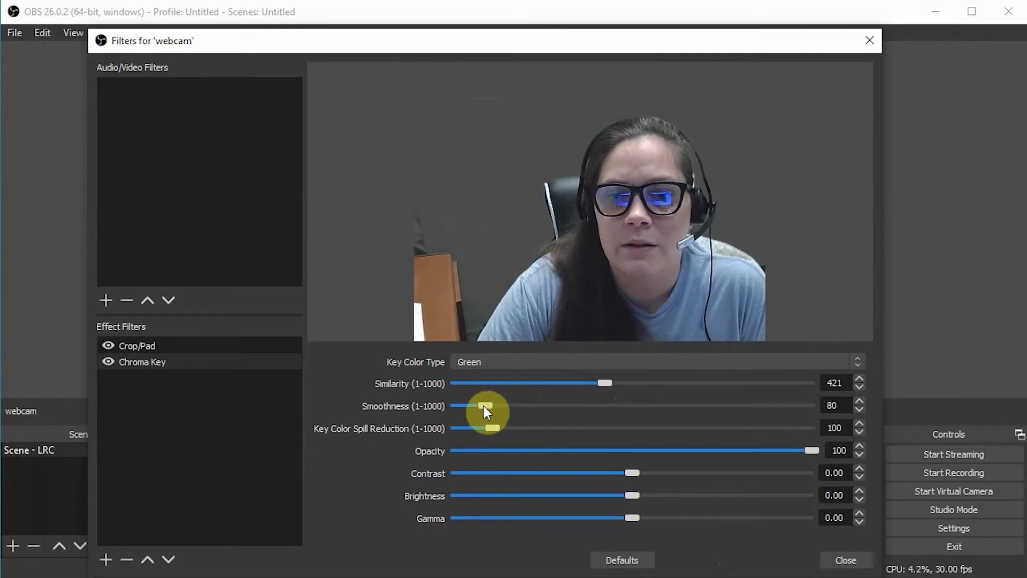
pyautogui.moveTo(483, 405); pyautogui.dragTo(481, 403)
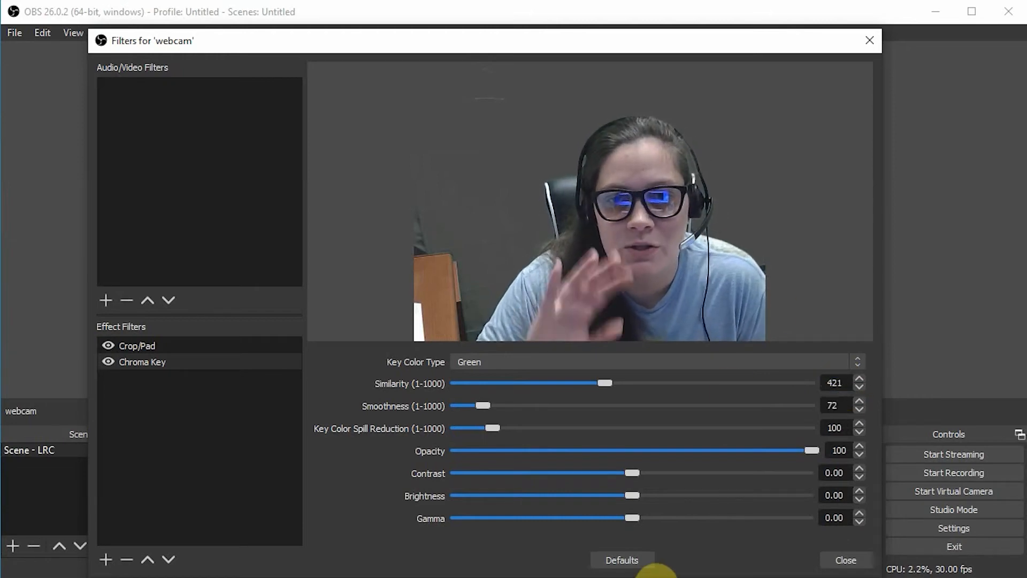
pyautogui.click(843, 560)
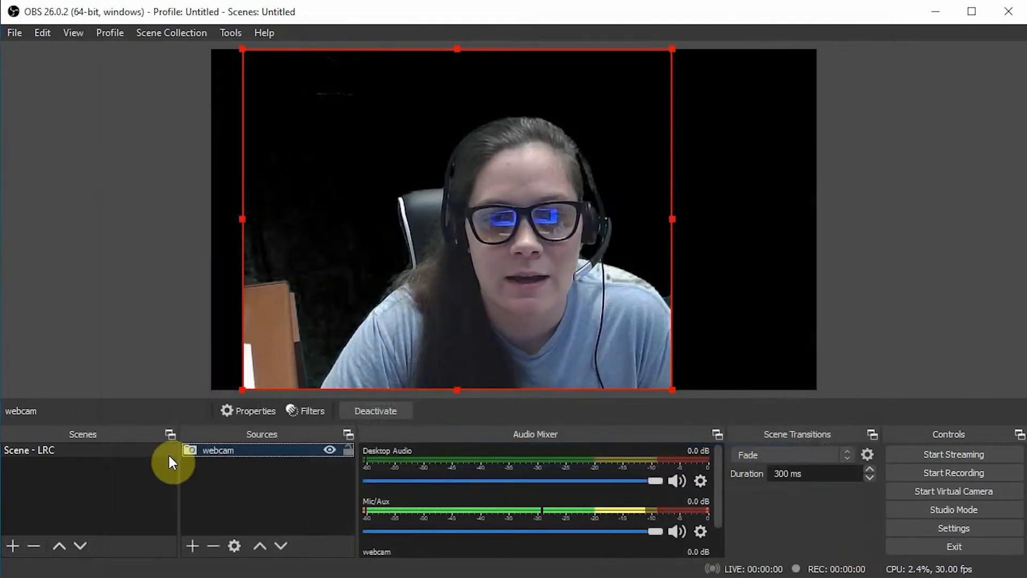
# Step: Try Contrast 0.07 and Brightness 0.17 in the webcam's Chroma Key filter, reset both to 0.00, and close the filters
pyautogui.rightClick(244, 451)
pyautogui.click(288, 421)
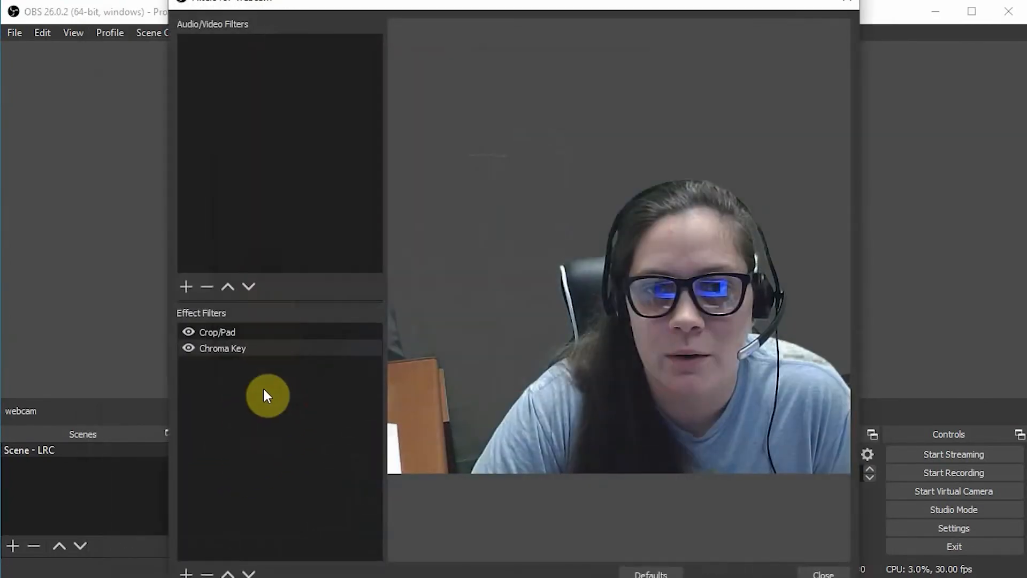
pyautogui.click(239, 348)
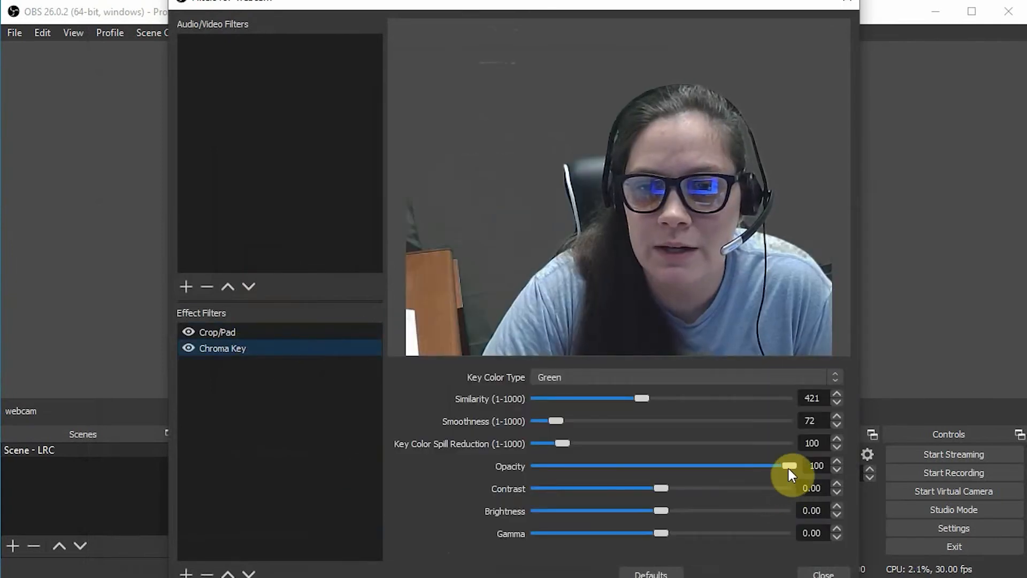
pyautogui.moveTo(788, 467)
pyautogui.mouseDown()
pyautogui.moveTo(753, 467)
pyautogui.moveTo(794, 467)
pyautogui.mouseUp()
pyautogui.moveTo(654, 495); pyautogui.dragTo(661, 533)
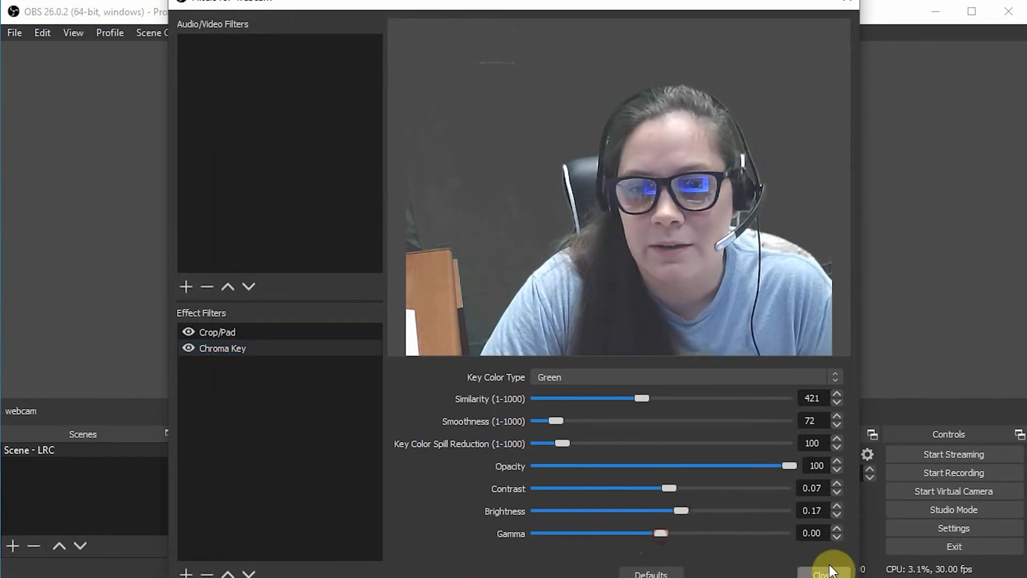
pyautogui.doubleClick(837, 515)
pyautogui.write('0')
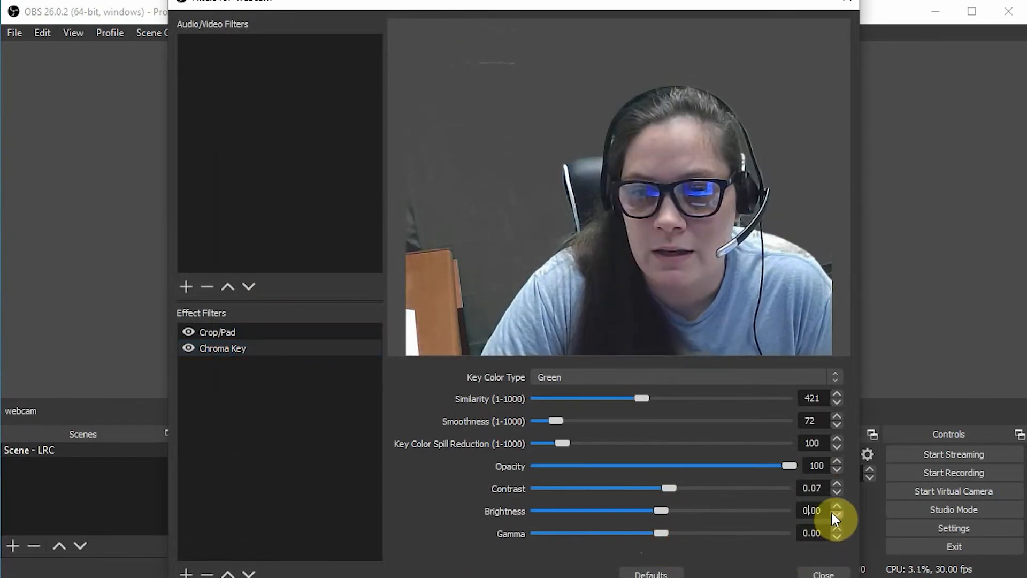
pyautogui.write('0')
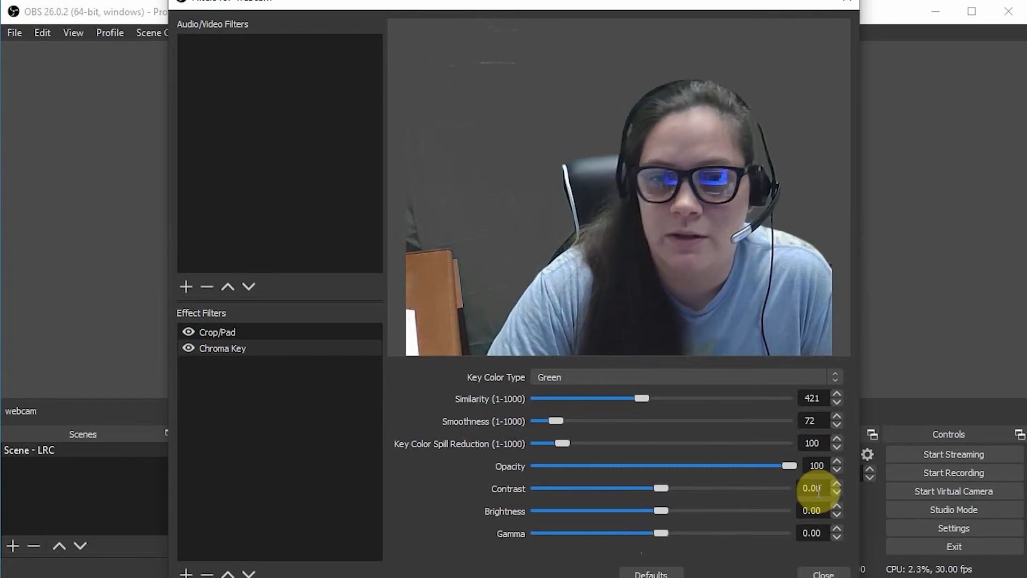
pyautogui.click(819, 571)
# Step: Nudge the webcam image slightly right and add a new Image source showing D:/Downloads/zoom background - twelve33 1.png, keeping the default source name
pyautogui.moveTo(618, 298); pyautogui.dragTo(631, 294)
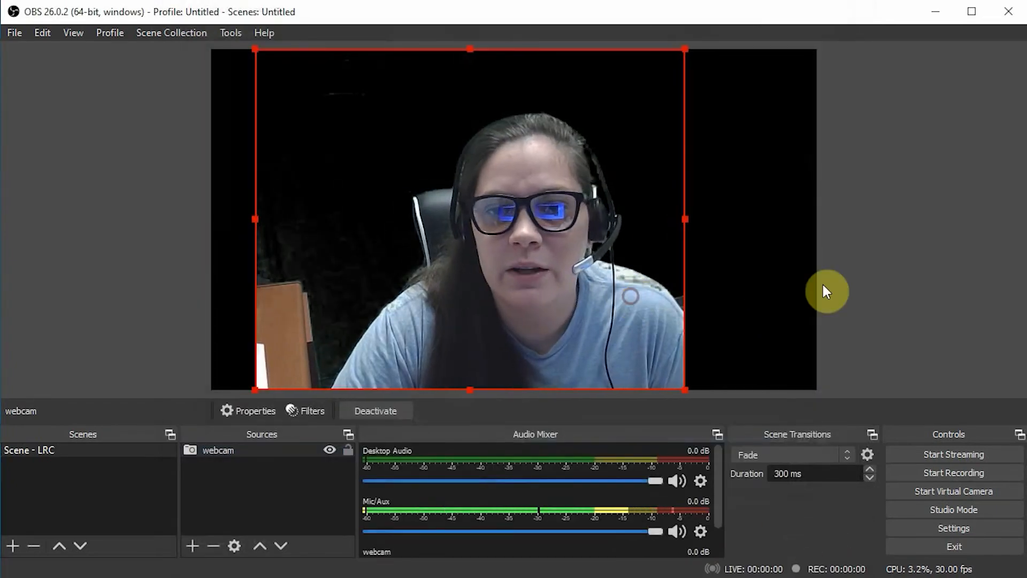
pyautogui.click(238, 453)
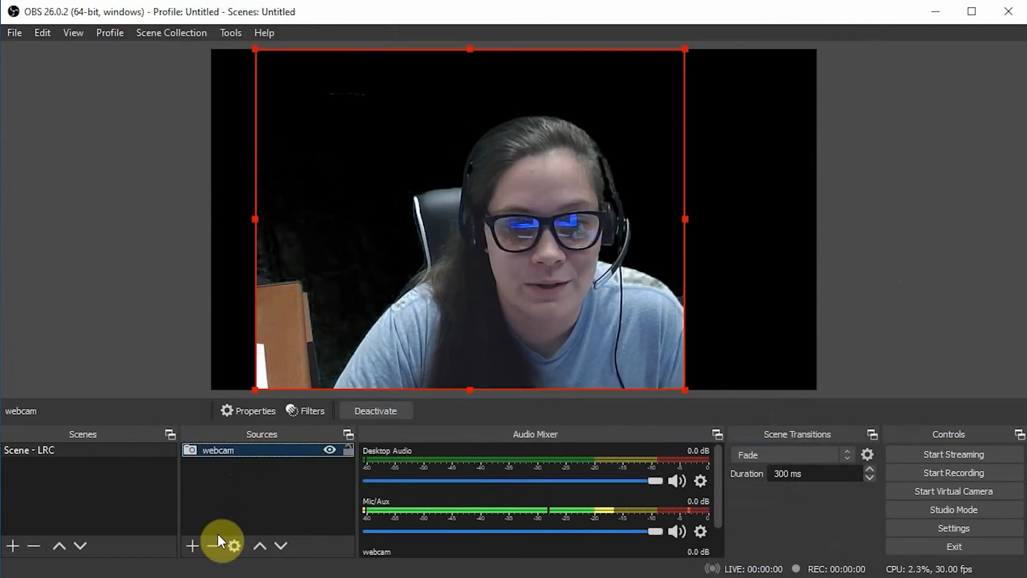
pyautogui.click(192, 546)
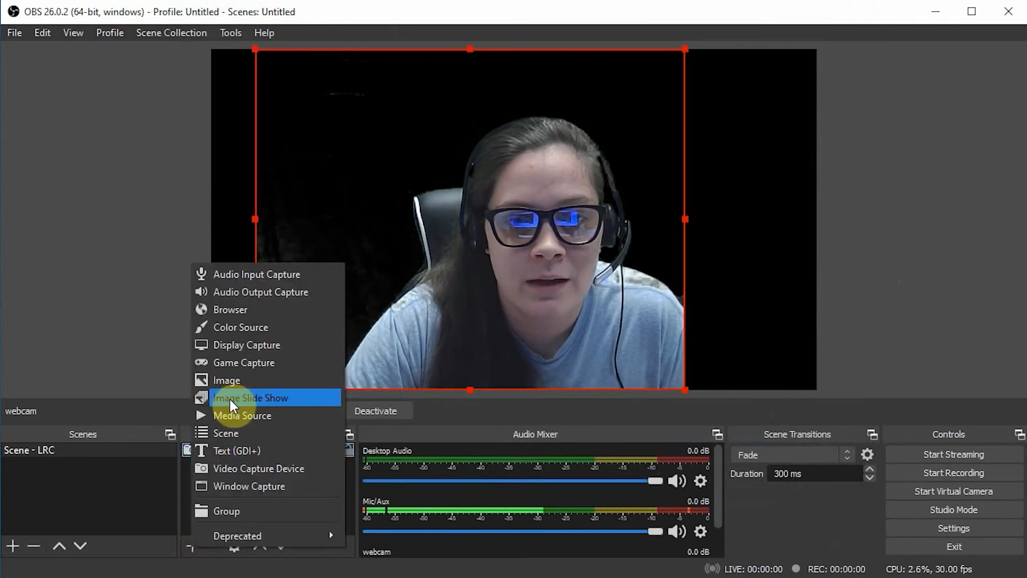
pyautogui.click(227, 381)
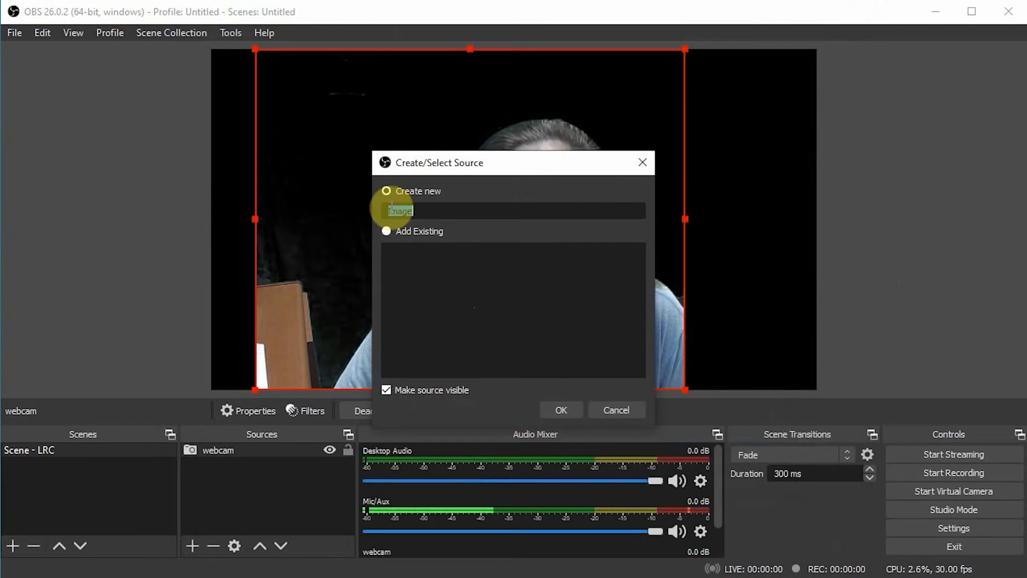
pyautogui.click(562, 410)
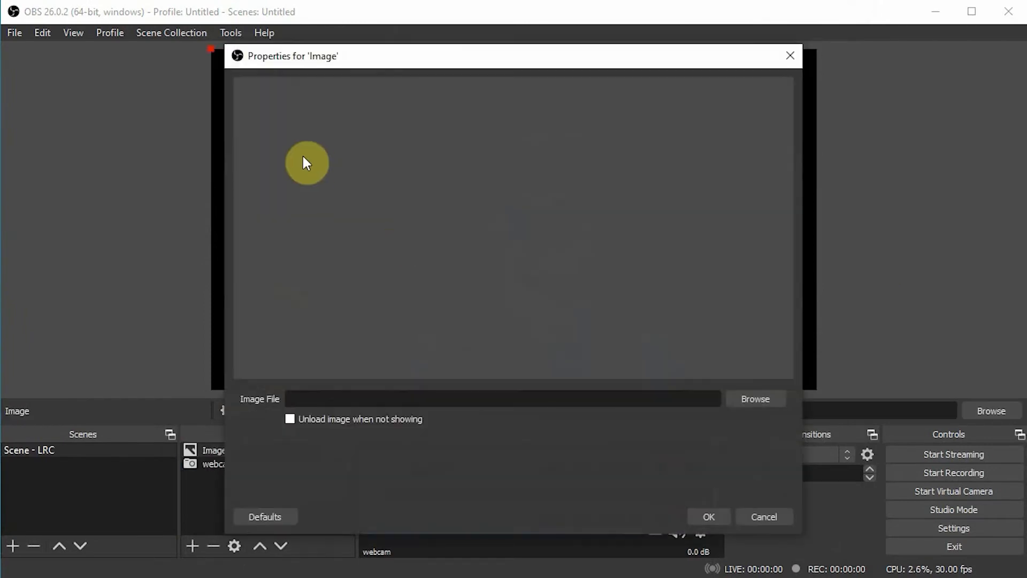
pyautogui.click(754, 400)
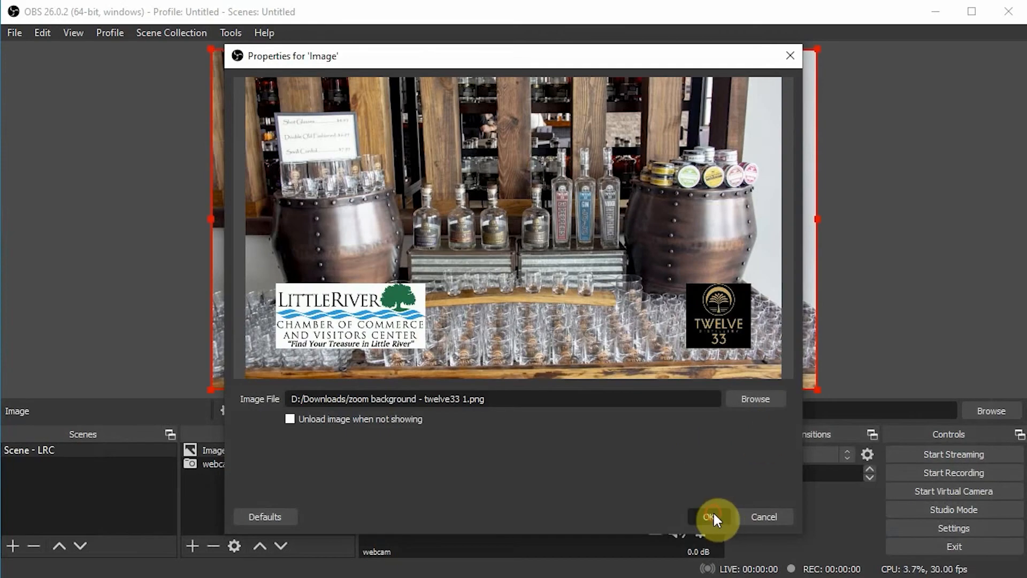
pyautogui.click(715, 516)
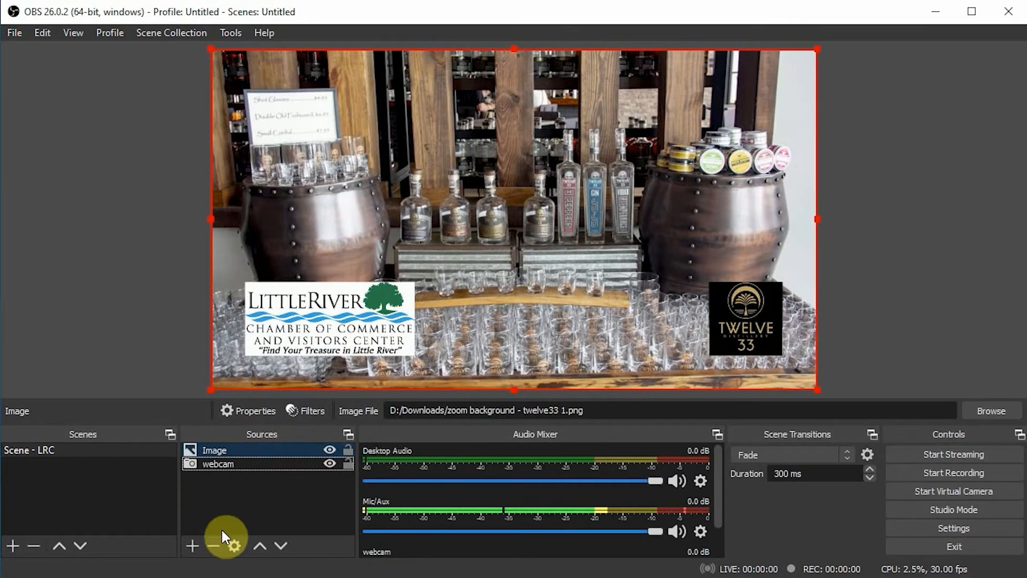
# Step: Reorder the sources so the background Image sits below the webcam, and clear the selection
pyautogui.moveTo(255, 456)
pyautogui.mouseDown()
pyautogui.moveTo(230, 464)
pyautogui.moveTo(246, 464)
pyautogui.mouseUp()
pyautogui.click(229, 455)
pyautogui.click(246, 449)
pyautogui.click(957, 278)
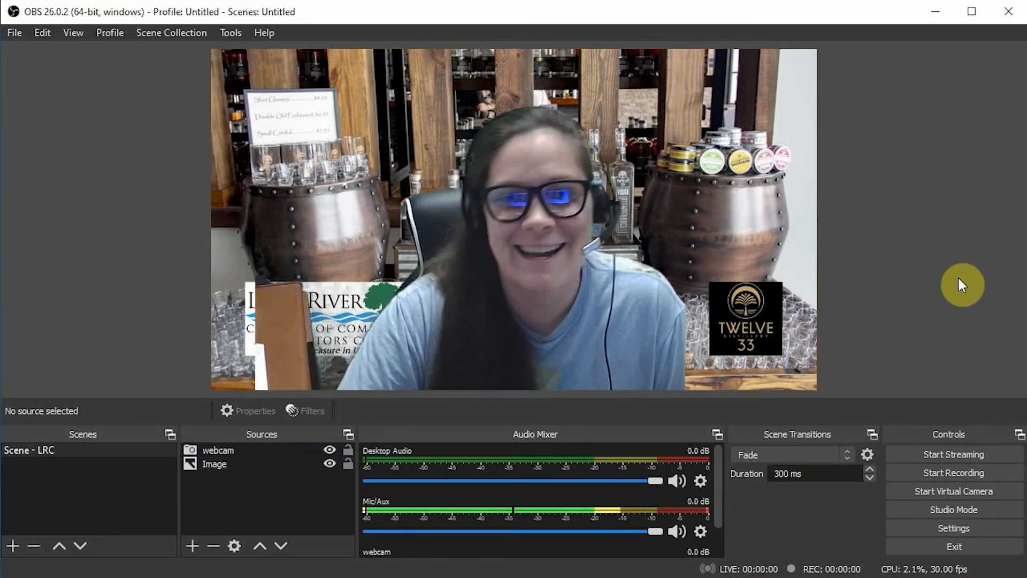
# Step: Reposition the webcam image horizontally over the background, trying several placements and leaving it slightly further right, with no source selected
pyautogui.click(270, 300)
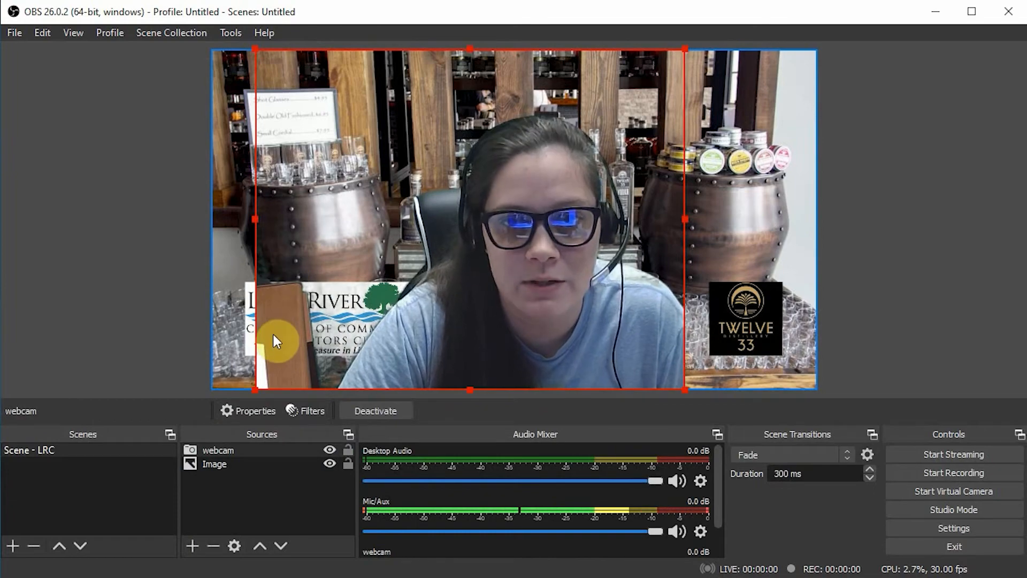
pyautogui.moveTo(544, 326)
pyautogui.mouseDown()
pyautogui.moveTo(438, 328)
pyautogui.moveTo(557, 342)
pyautogui.moveTo(539, 326)
pyautogui.moveTo(557, 323)
pyautogui.mouseUp()
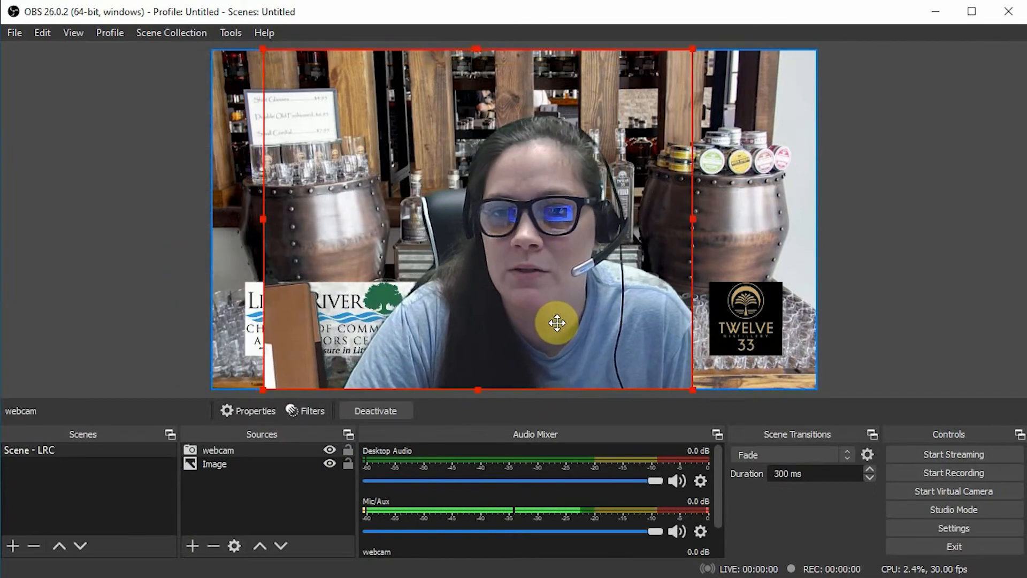
pyautogui.click(893, 155)
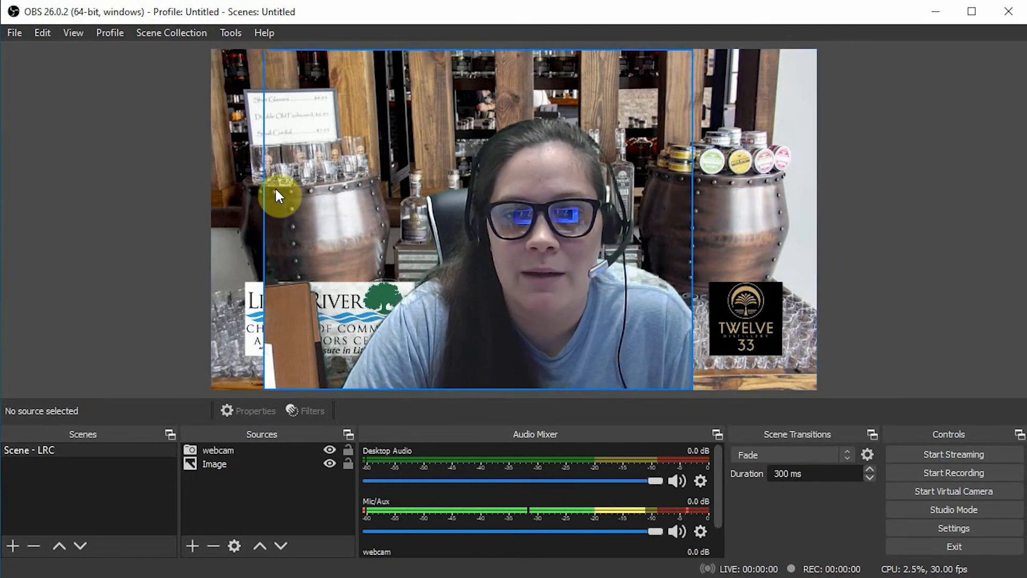
pyautogui.moveTo(509, 335); pyautogui.dragTo(567, 334)
pyautogui.moveTo(656, 310); pyautogui.dragTo(564, 312)
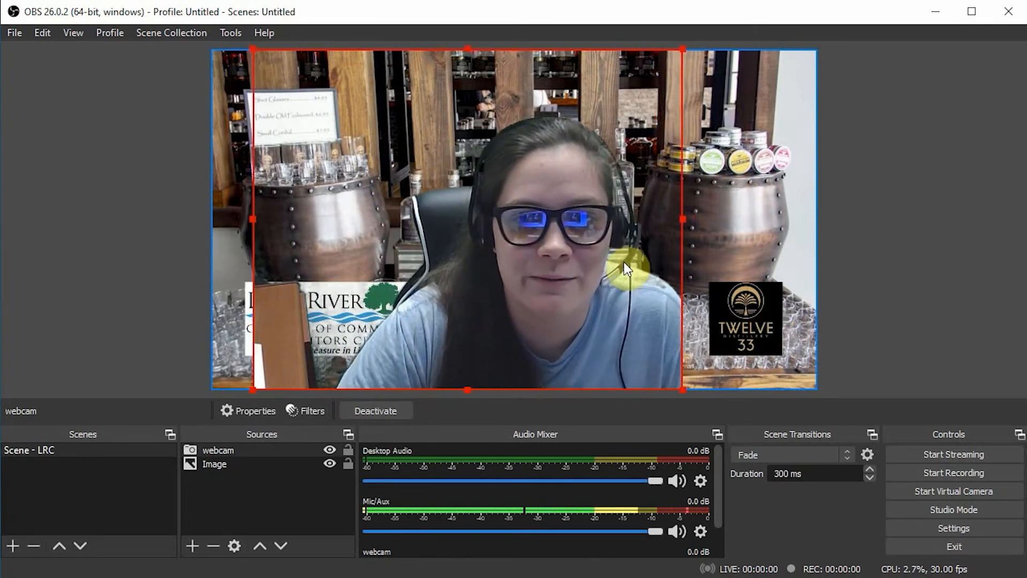
pyautogui.moveTo(624, 261); pyautogui.dragTo(639, 261)
pyautogui.click(217, 504)
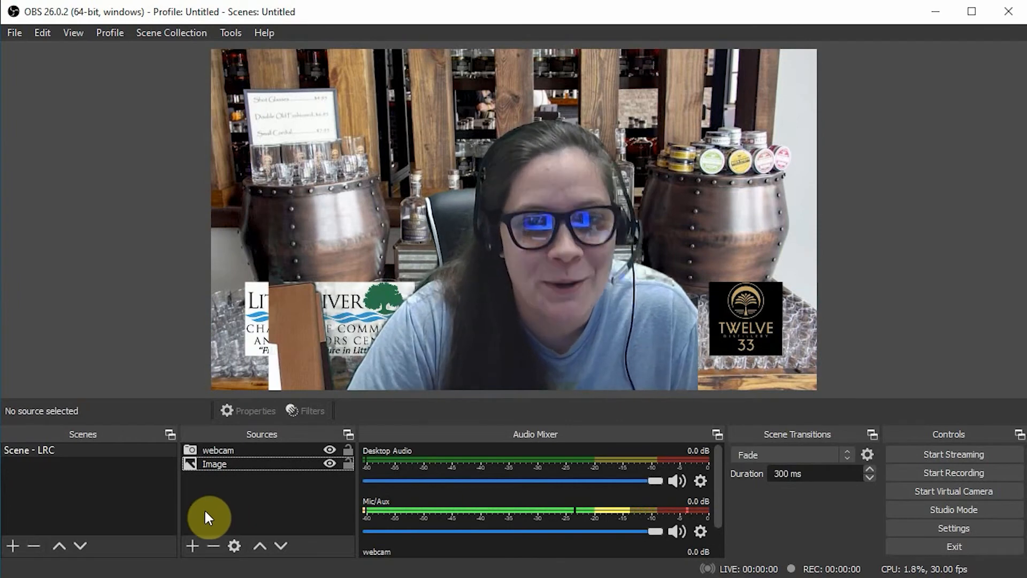
# Step: Add an Image Slide Show source with its default name and review its transition, timing, playback and image file settings
pyautogui.click(194, 545)
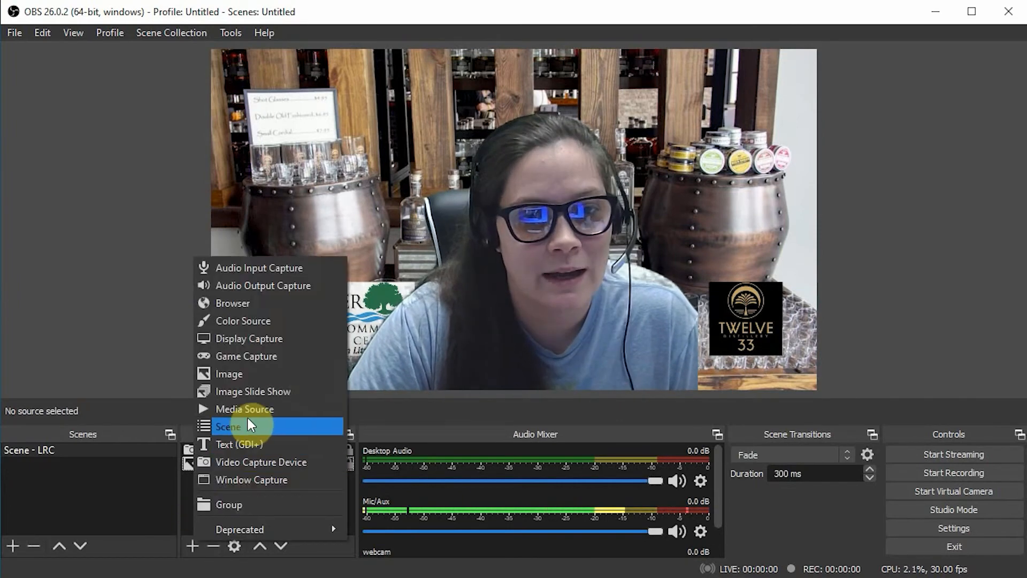
pyautogui.click(284, 390)
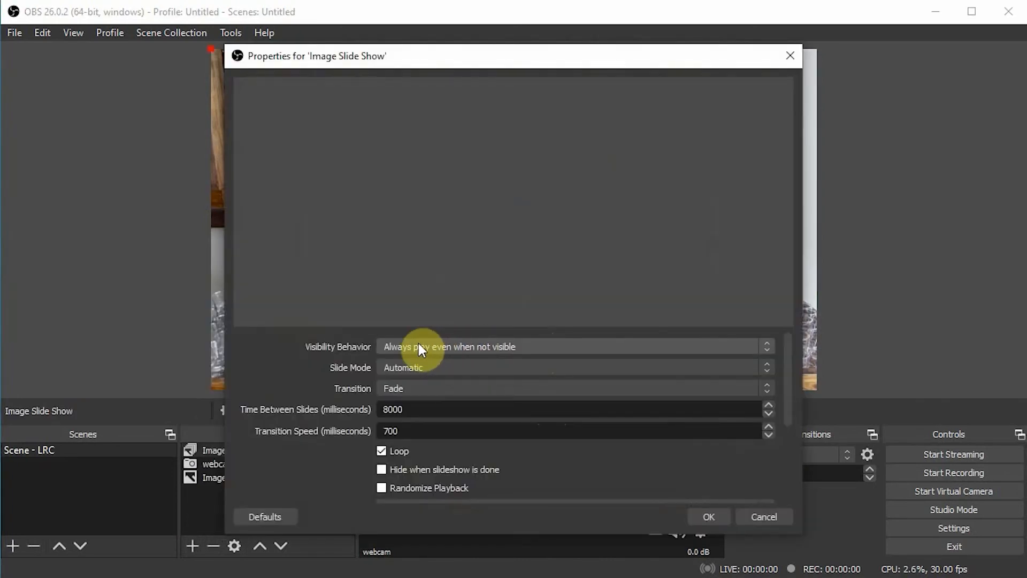
pyautogui.click(435, 388)
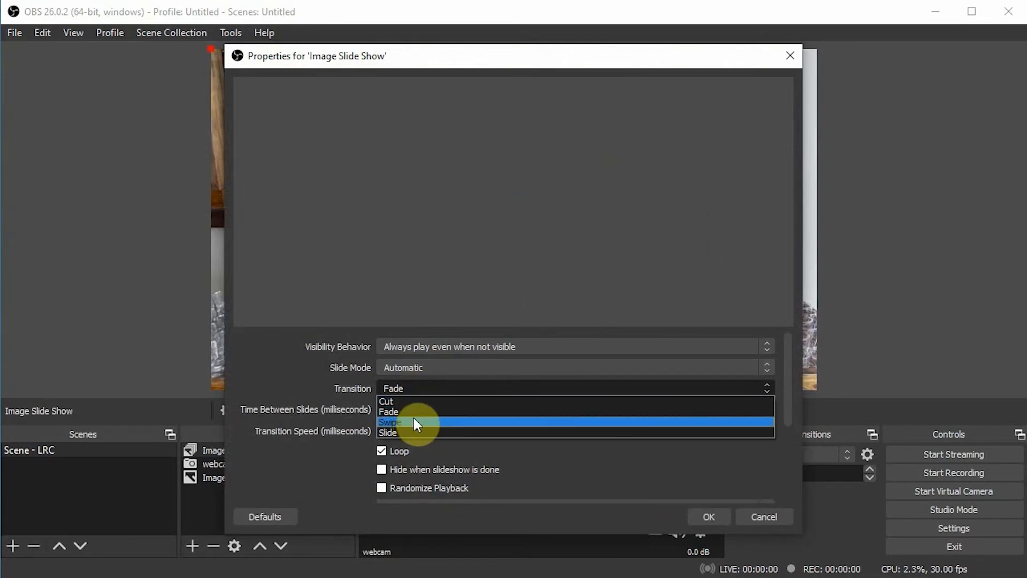
pyautogui.click(351, 404)
pyautogui.scroll(-3, 351, 404)
pyautogui.scroll(3, 350, 402)
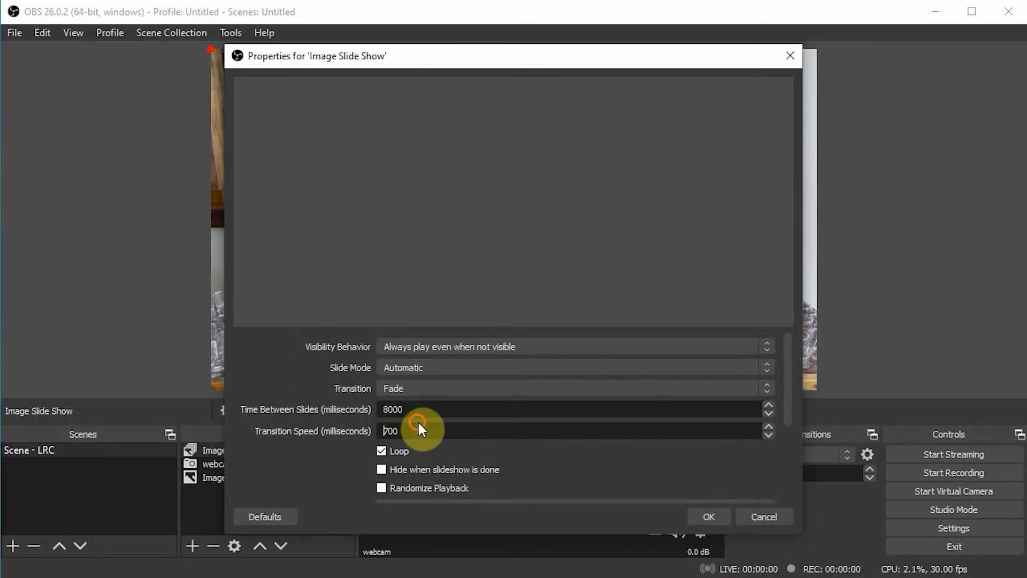
pyautogui.scroll(-2, 416, 423)
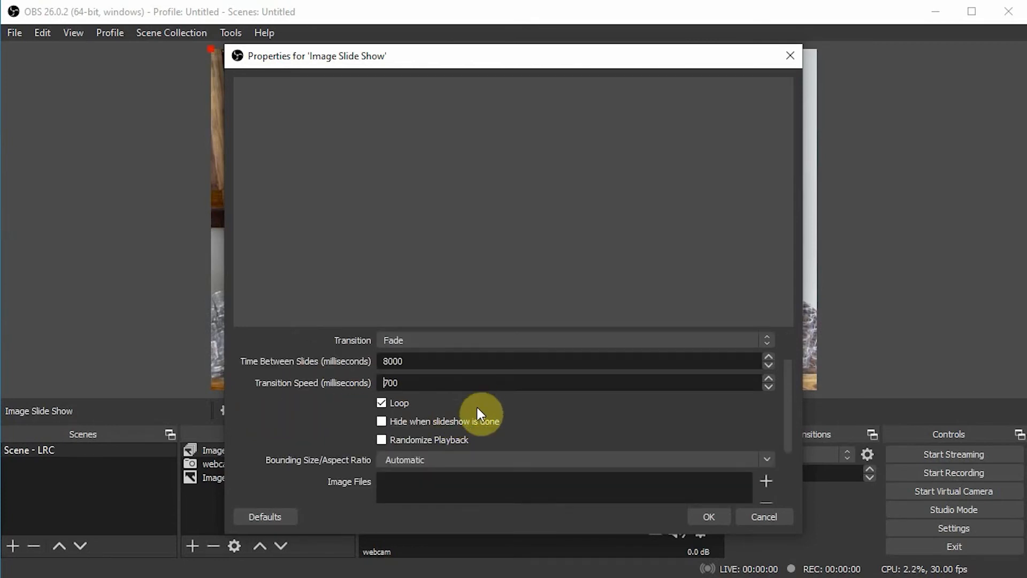
pyautogui.scroll(2, 476, 405)
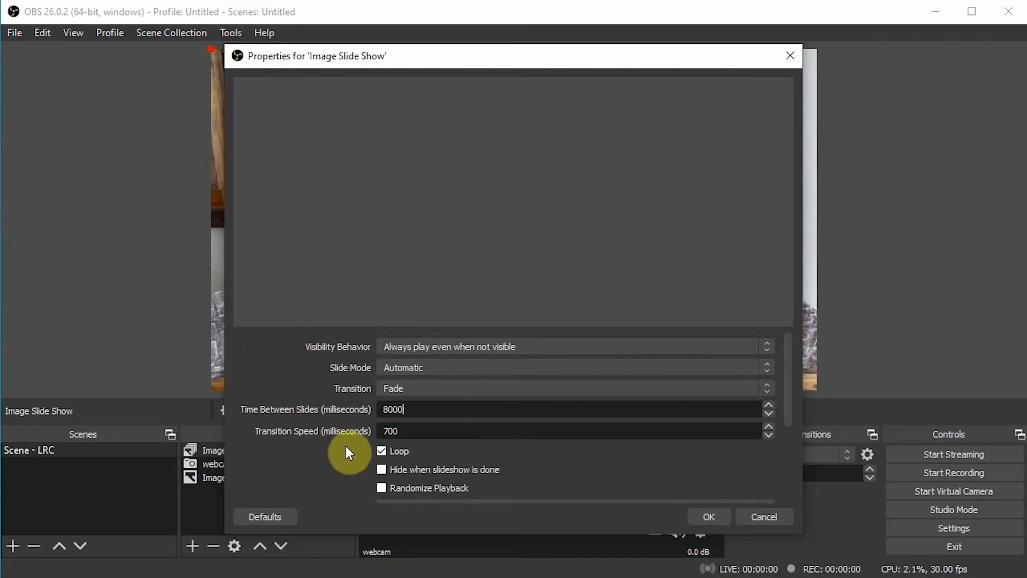
pyautogui.scroll(-2, 354, 454)
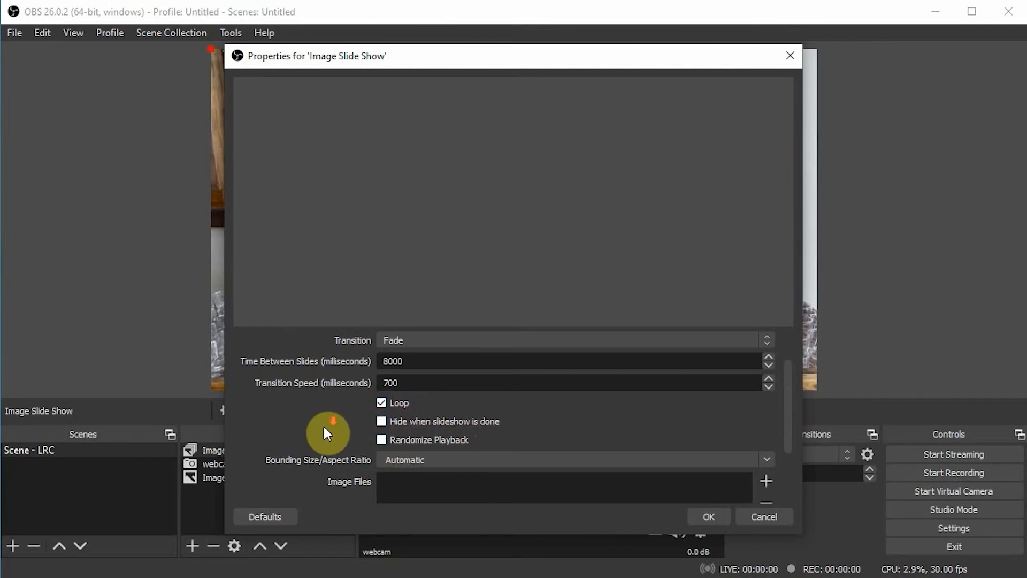
pyautogui.scroll(-3, 319, 438)
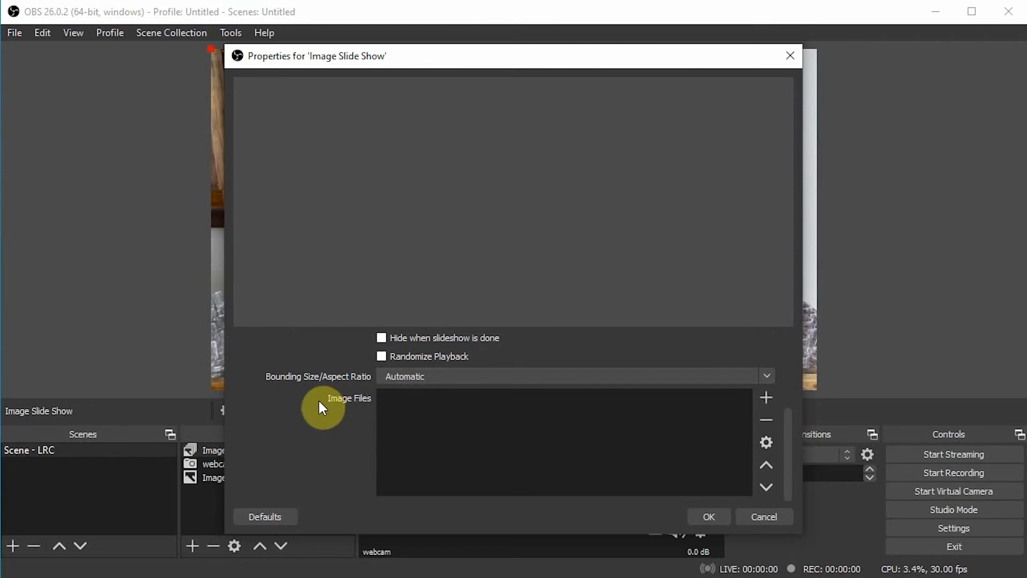
# Step: Begin adding files to the slide show and browse to the Documents/2020 Chamber Files/2020 Events folder
pyautogui.click(766, 398)
pyautogui.click(785, 410)
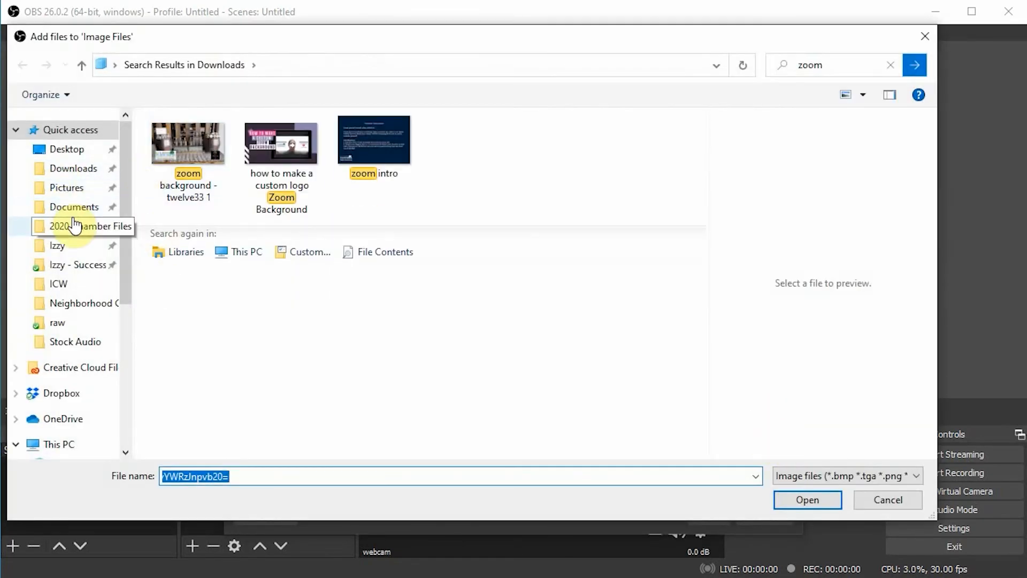
pyautogui.click(72, 208)
pyautogui.scroll(-3, 396, 316)
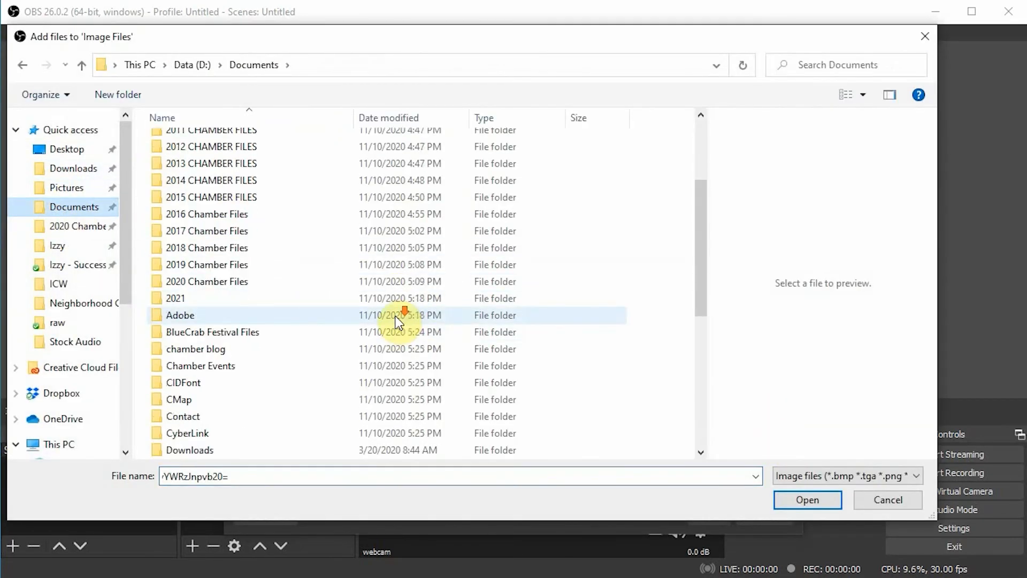
pyautogui.scroll(-4, 396, 316)
pyautogui.scroll(5, 309, 369)
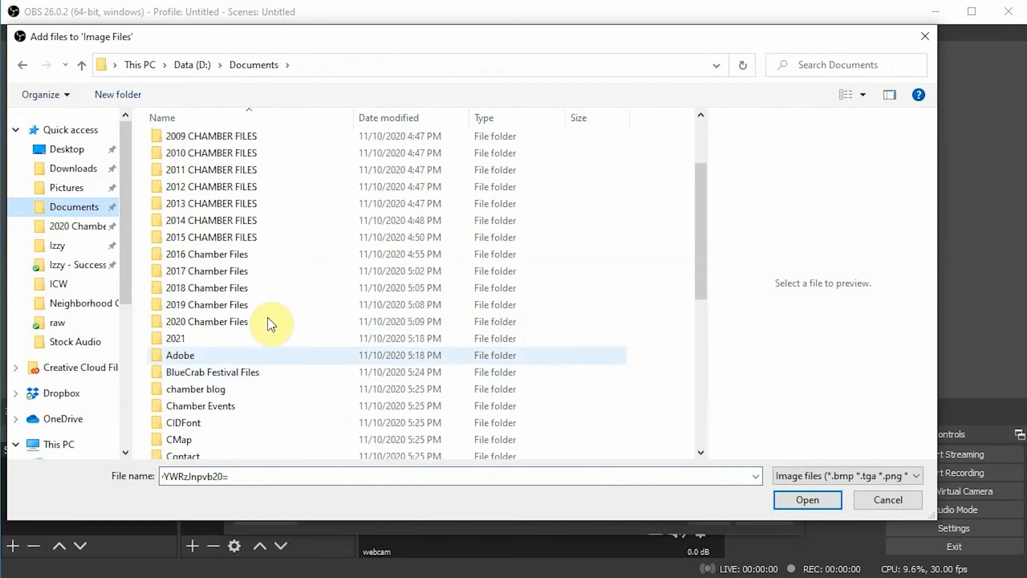
pyautogui.scroll(1, 259, 342)
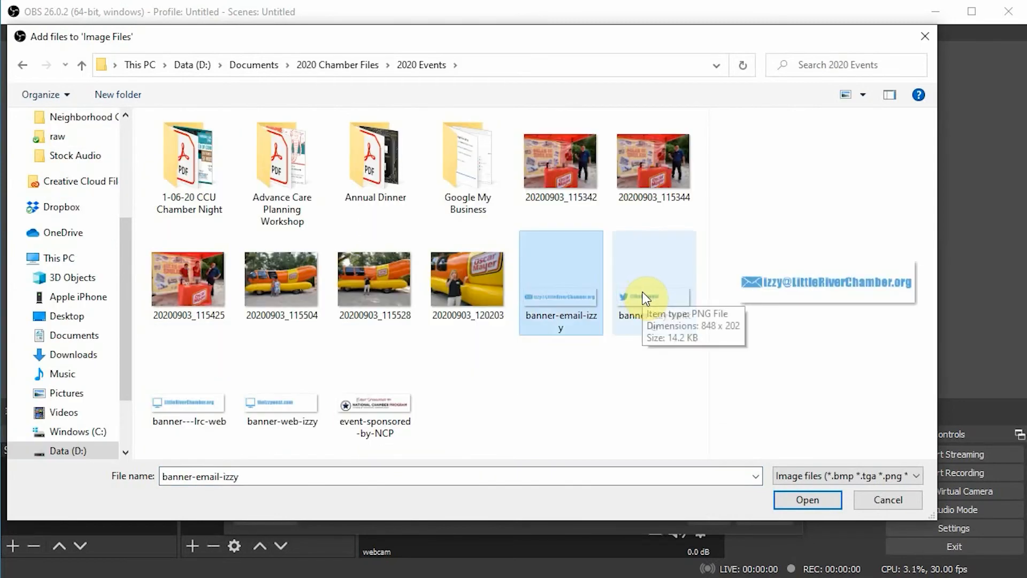
# Step: Preview the e-mail, Twitter and website banner images in the 2020 Events folder to compare their contents
pyautogui.click(646, 298)
pyautogui.click(569, 297)
pyautogui.click(632, 303)
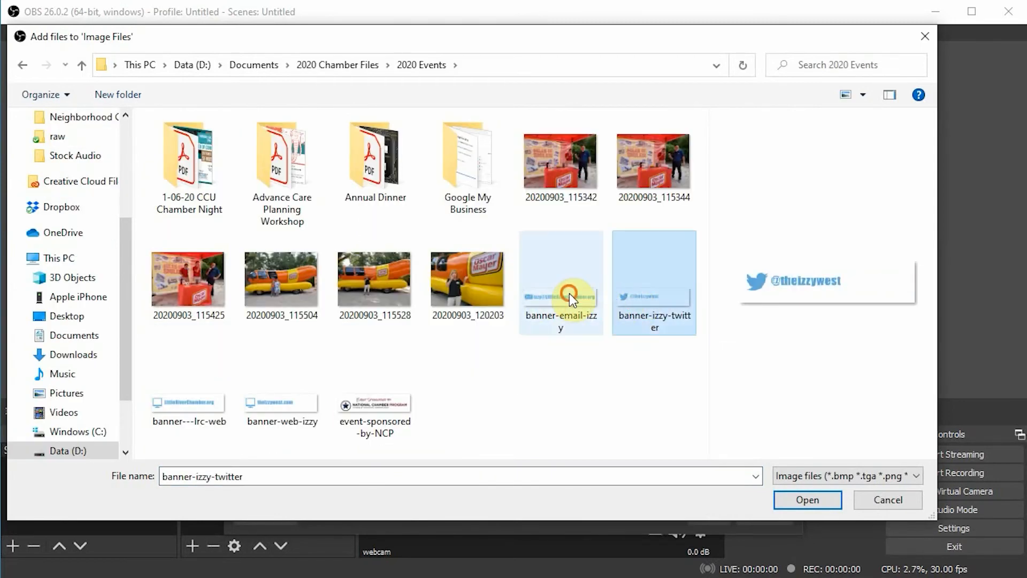
pyautogui.click(570, 296)
pyautogui.click(641, 297)
pyautogui.click(585, 298)
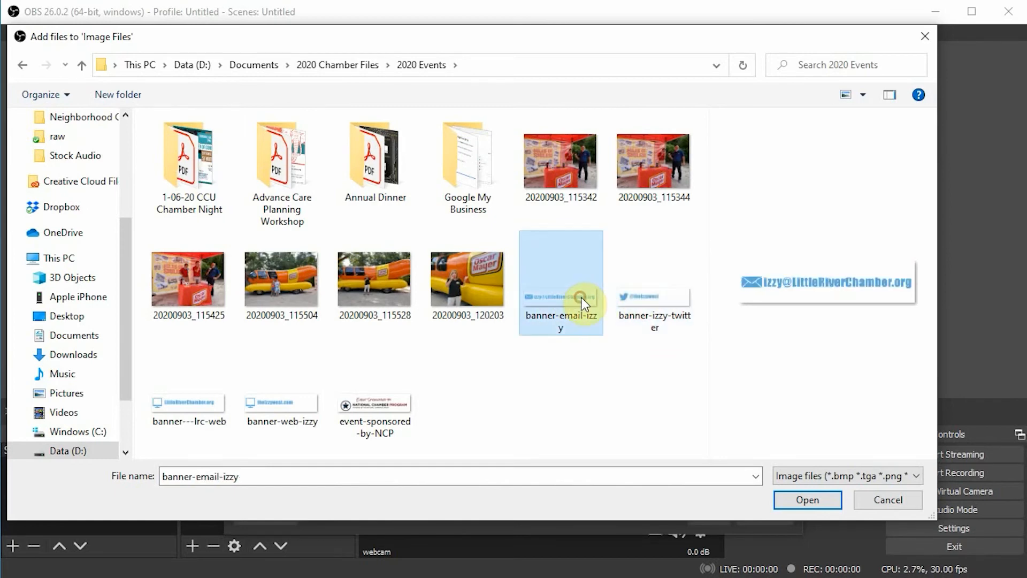
pyautogui.click(682, 299)
pyautogui.click(282, 407)
pyautogui.click(188, 415)
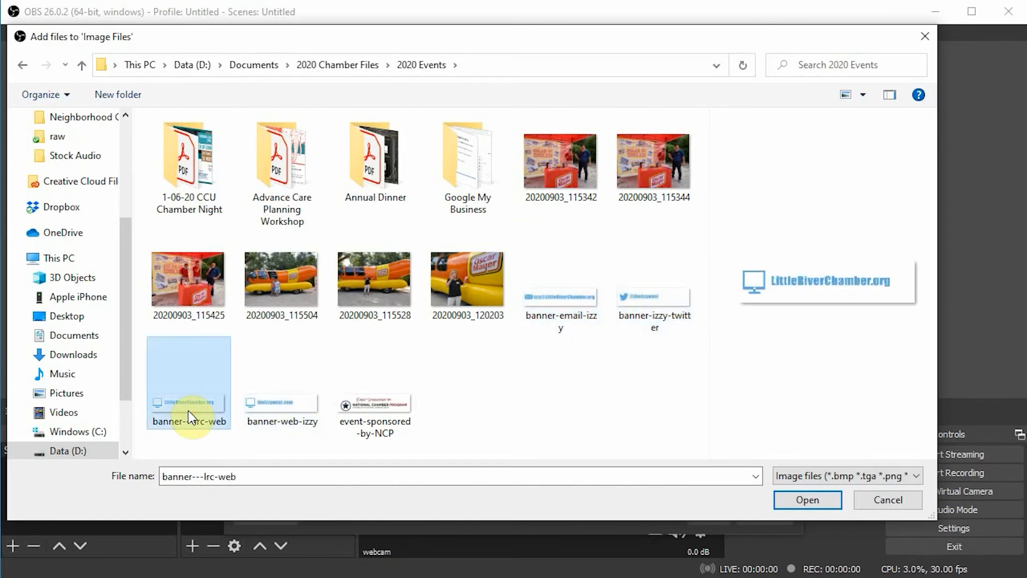
pyautogui.click(280, 406)
pyautogui.click(196, 394)
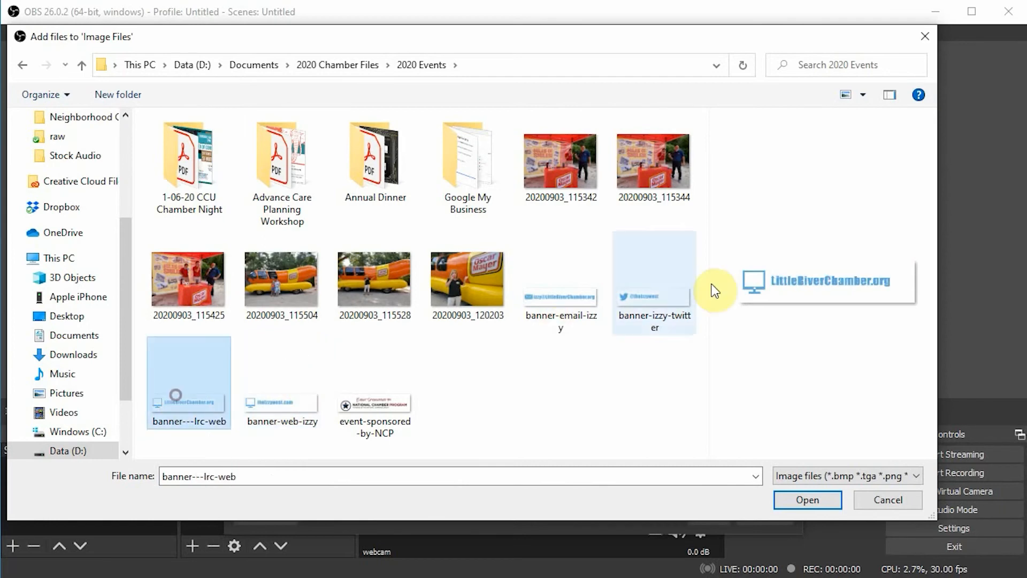
pyautogui.click(675, 289)
pyautogui.click(555, 300)
pyautogui.click(631, 313)
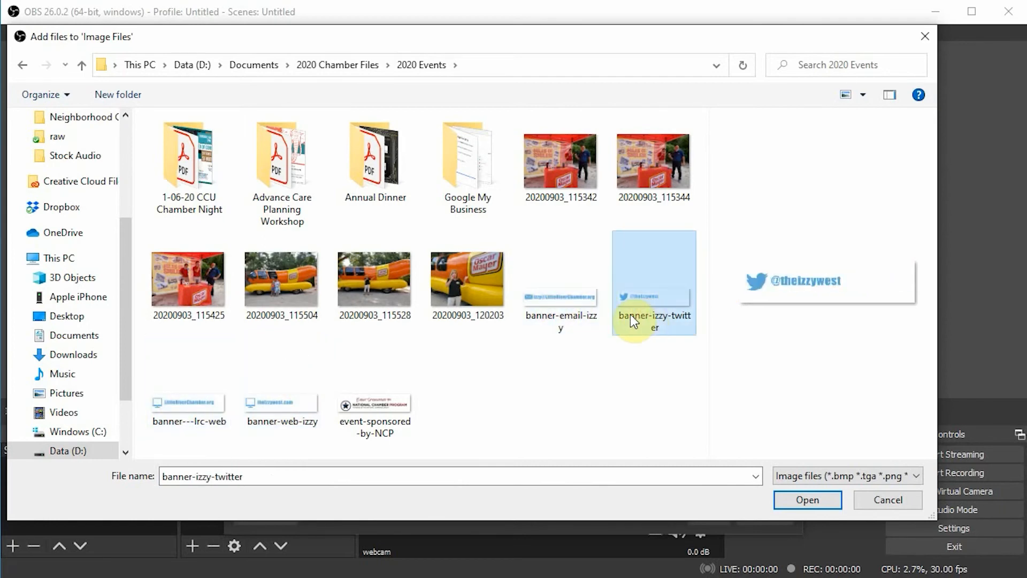
pyautogui.click(560, 296)
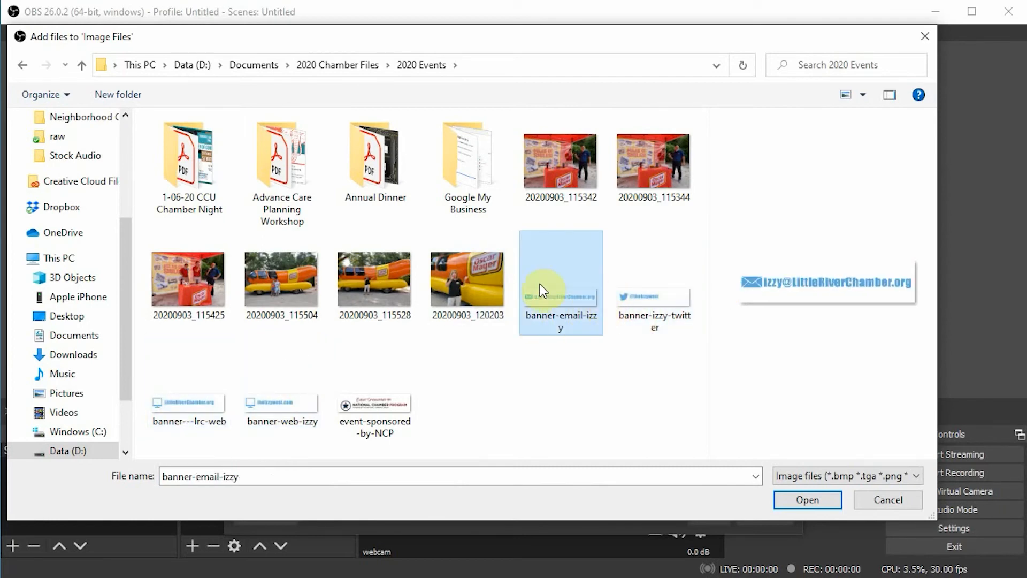
# Step: Add the e-mail, Twitter, chamber website and personal website banners to the slide show in that order, and accept its properties
pyautogui.doubleClick(567, 280)
pyautogui.click(766, 399)
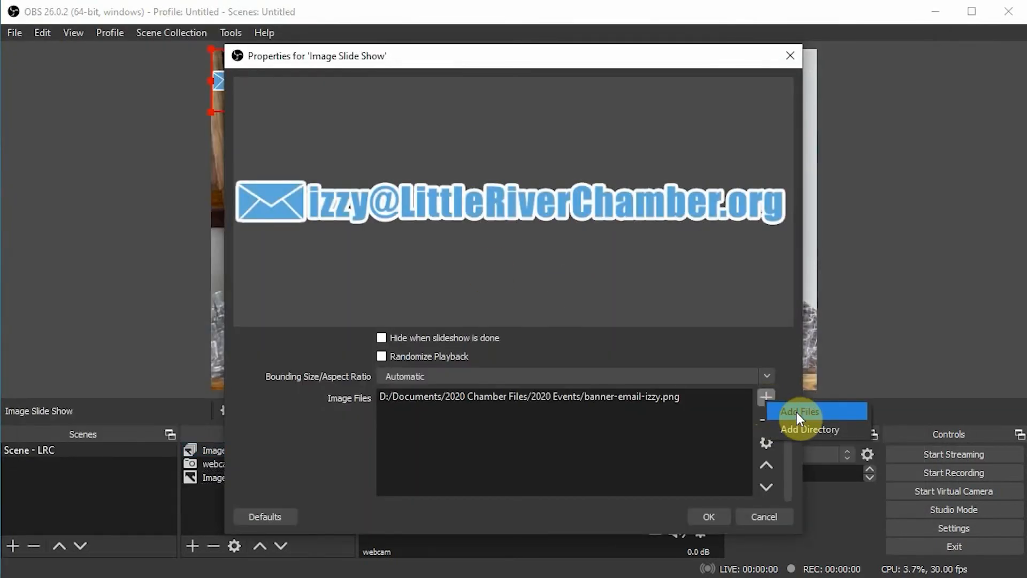
pyautogui.click(797, 412)
pyautogui.doubleClick(639, 299)
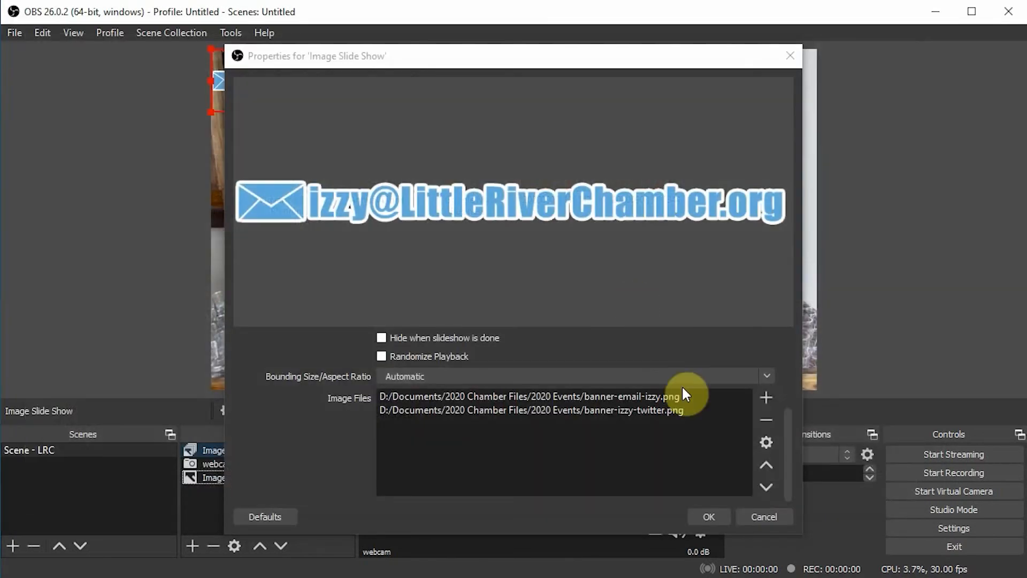
pyautogui.click(769, 397)
pyautogui.click(792, 411)
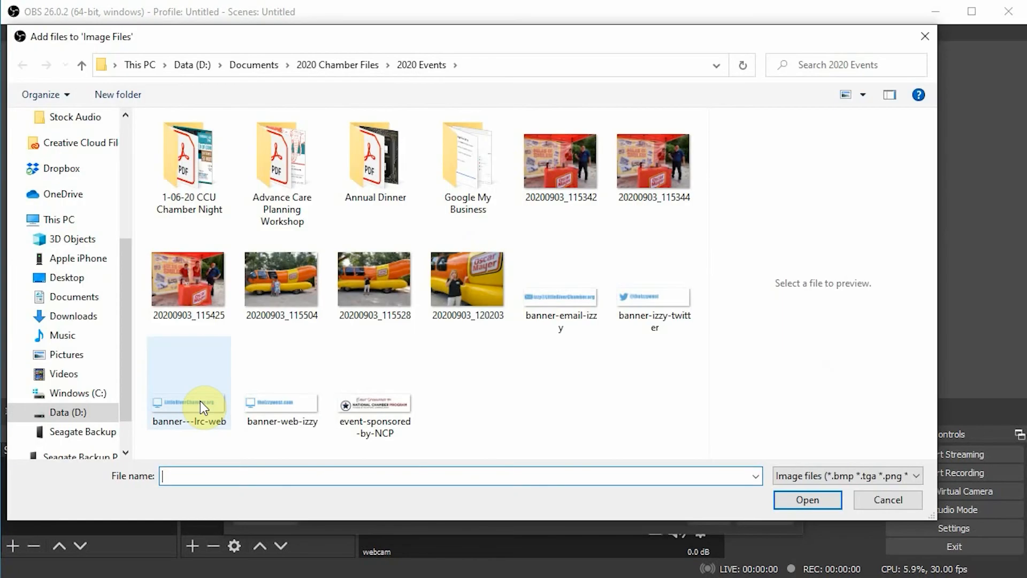
pyautogui.click(196, 402)
pyautogui.doubleClick(196, 402)
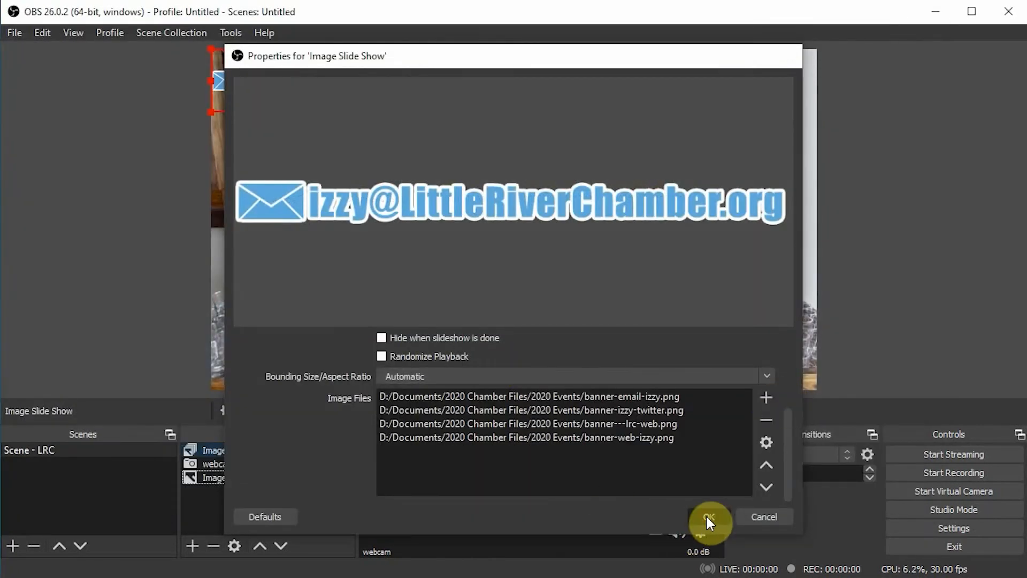
pyautogui.click(707, 516)
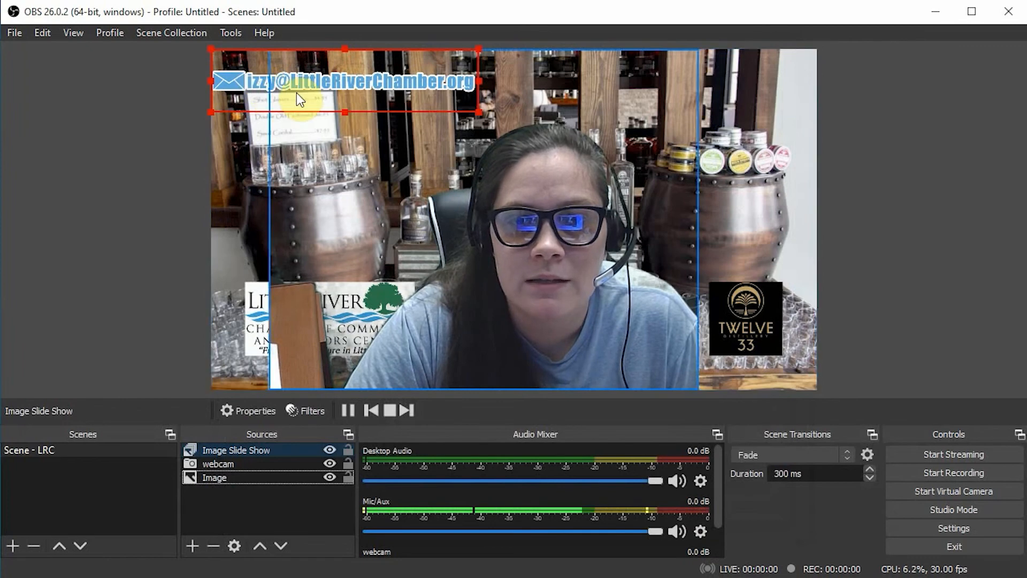
# Step: Move the slide show banner to the lower-left area of the canvas, adjust its scale to slightly smaller than original, and clear the selection
pyautogui.click(125, 188)
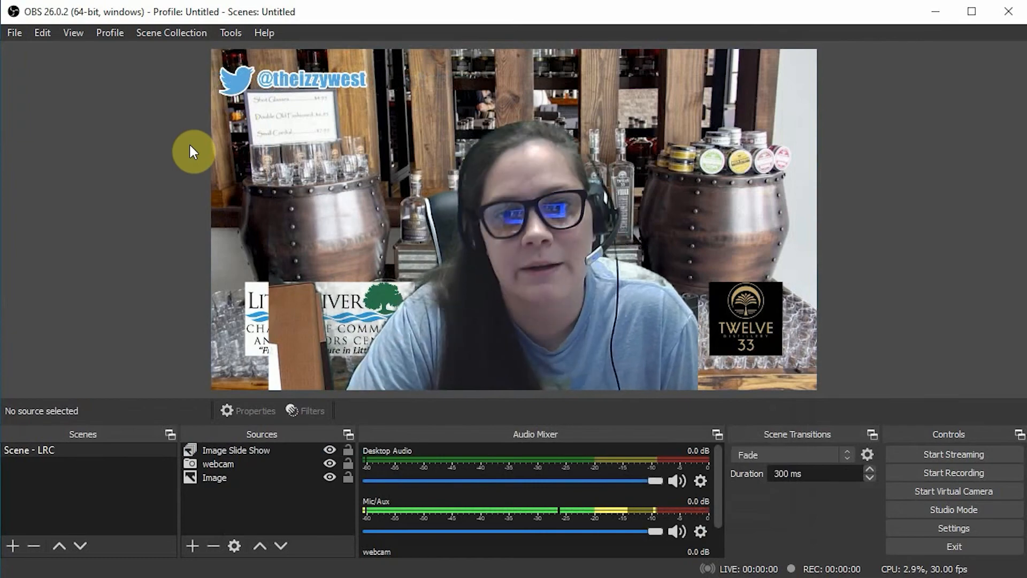
pyautogui.moveTo(355, 106); pyautogui.dragTo(345, 351)
pyautogui.moveTo(481, 323); pyautogui.dragTo(551, 329)
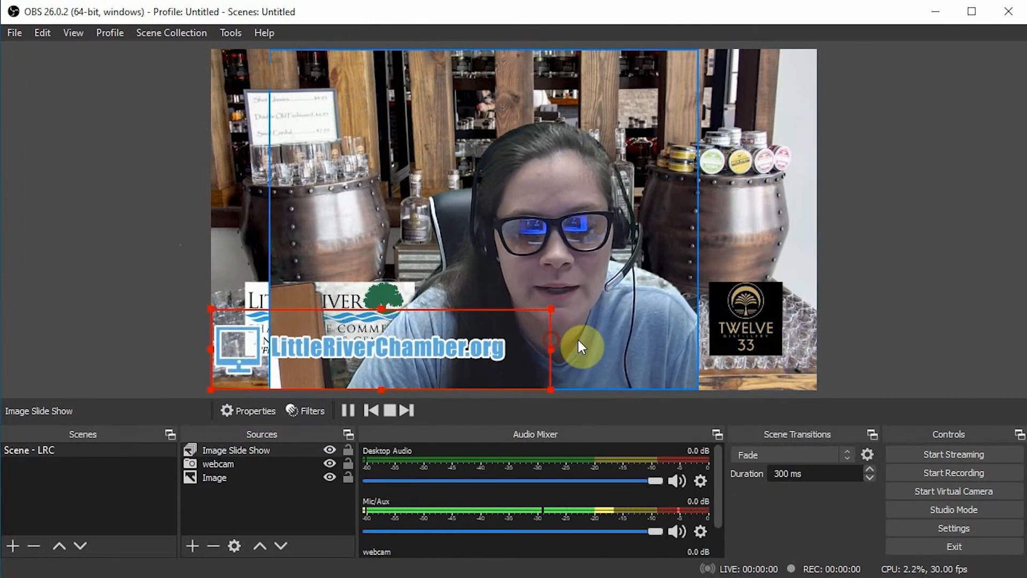
pyautogui.moveTo(493, 343); pyautogui.dragTo(496, 342)
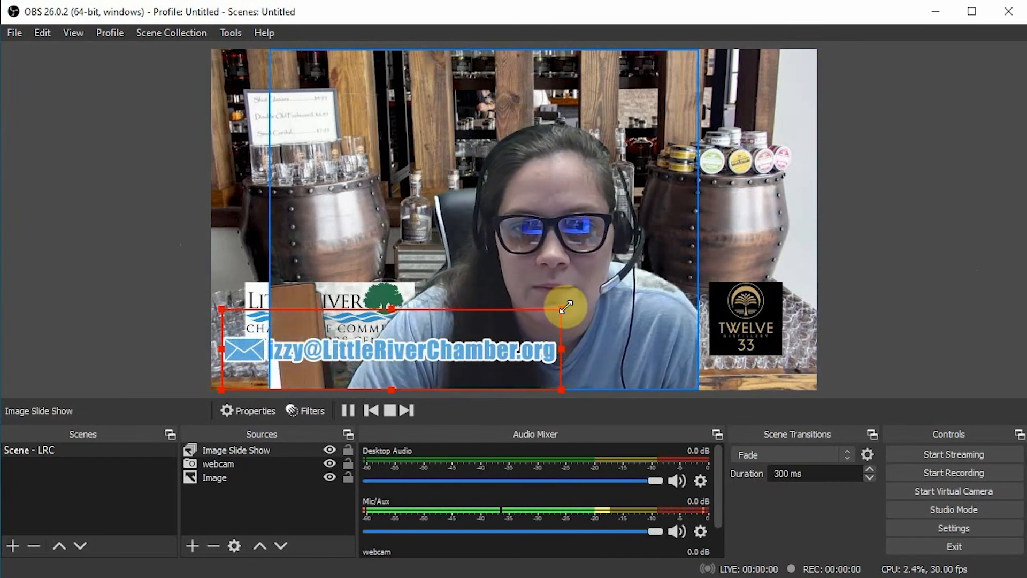
pyautogui.click(60, 304)
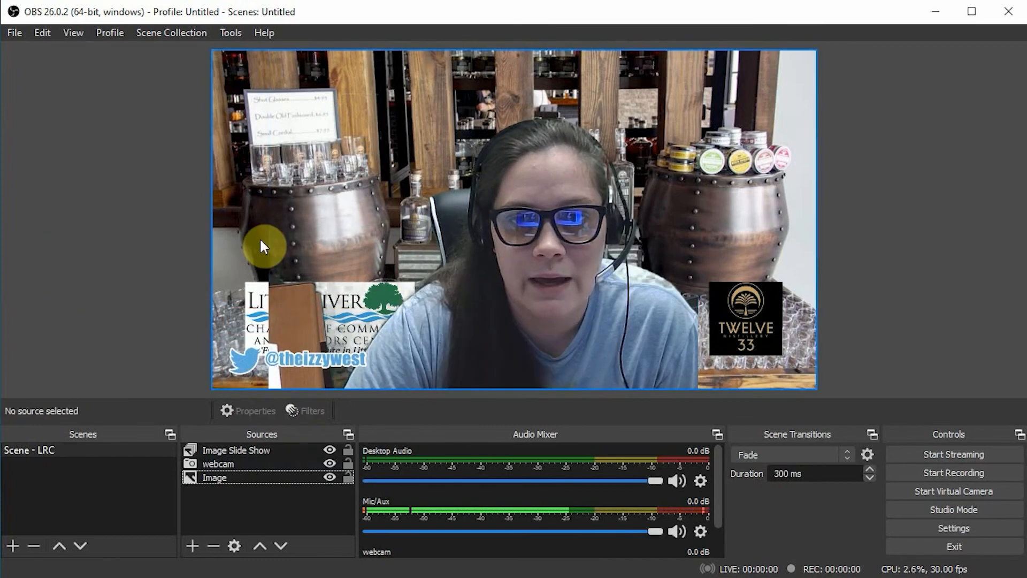
pyautogui.click(232, 30)
pyautogui.click(162, 251)
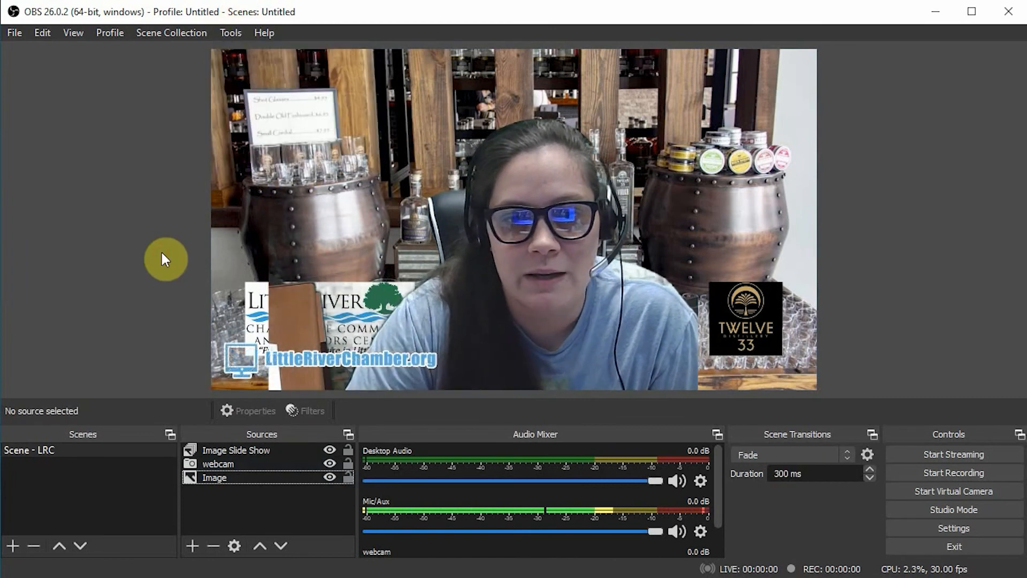
# Step: Toggle the Image Slide Show source's visibility off and on several times, leaving it shown
pyautogui.click(328, 449)
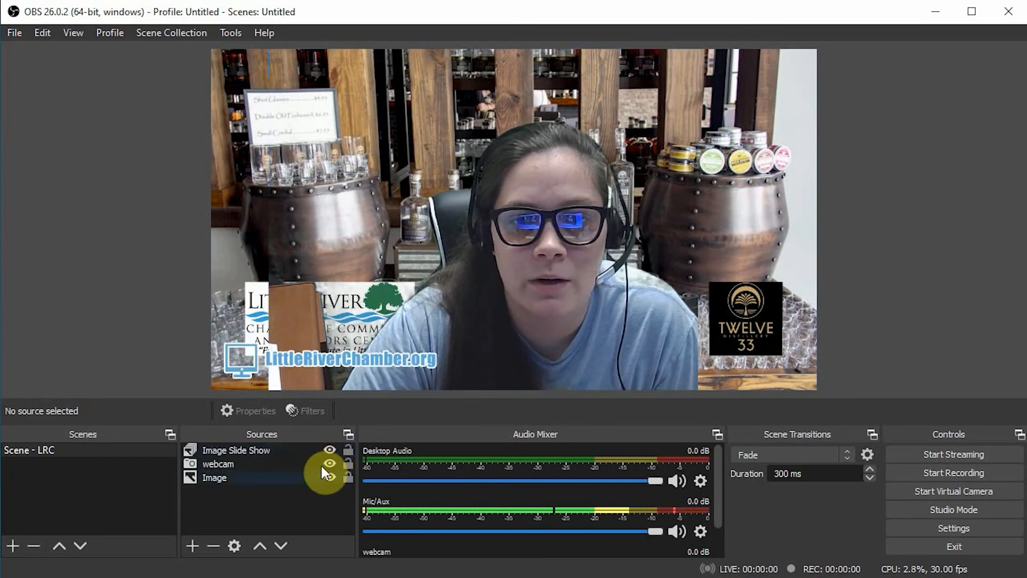
pyautogui.click(327, 449)
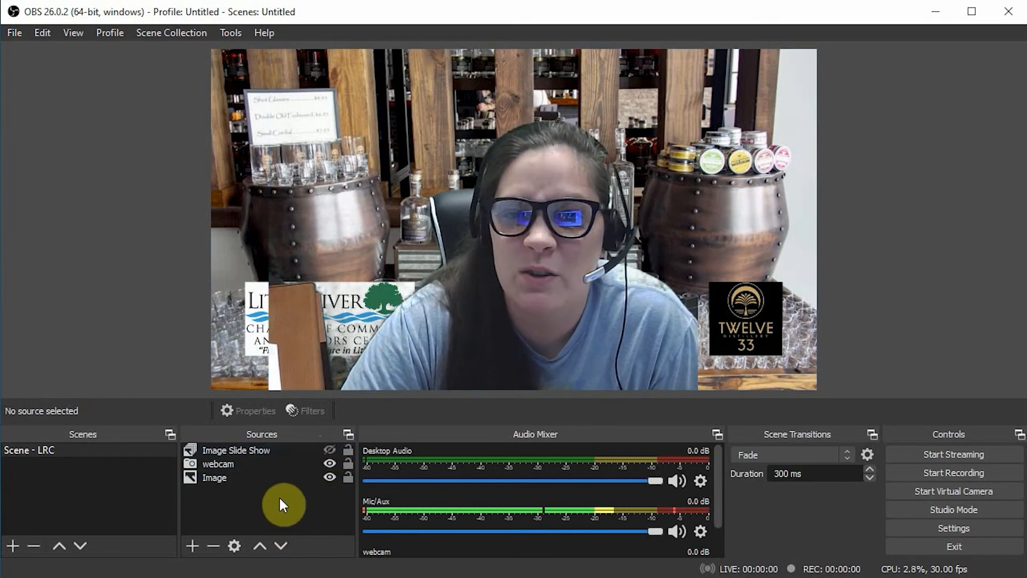
pyautogui.click(327, 452)
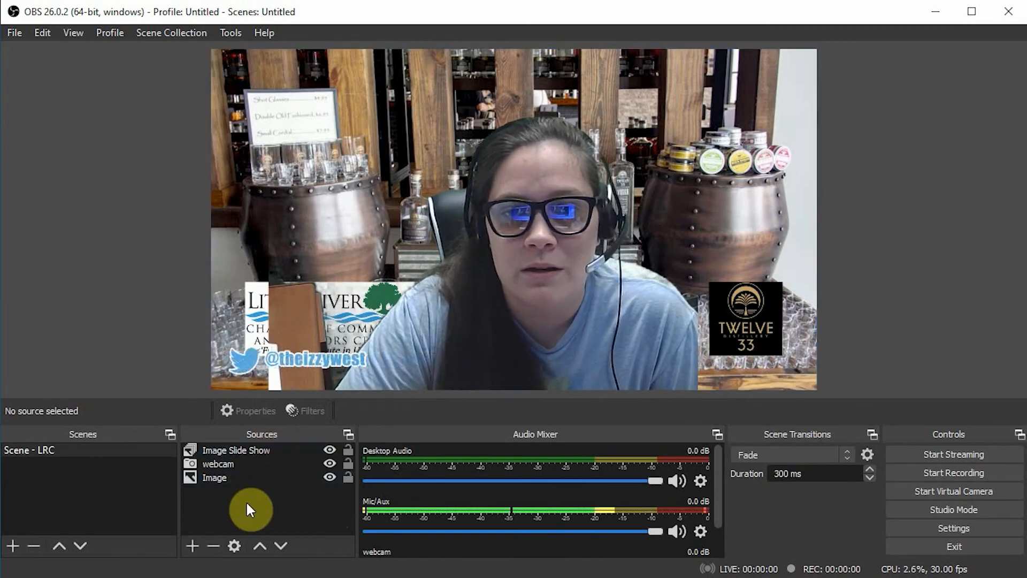
pyautogui.click(331, 451)
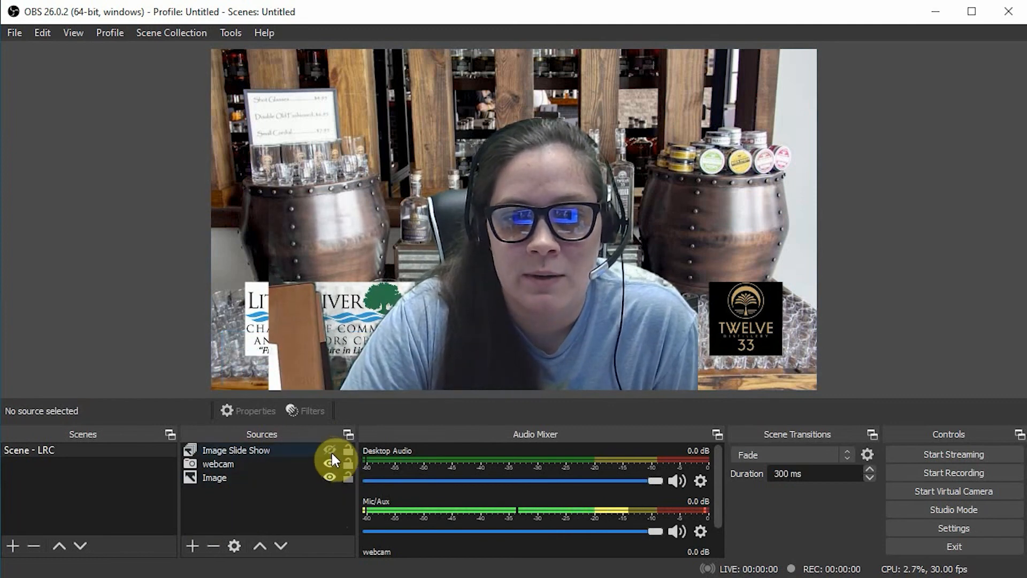
pyautogui.click(331, 450)
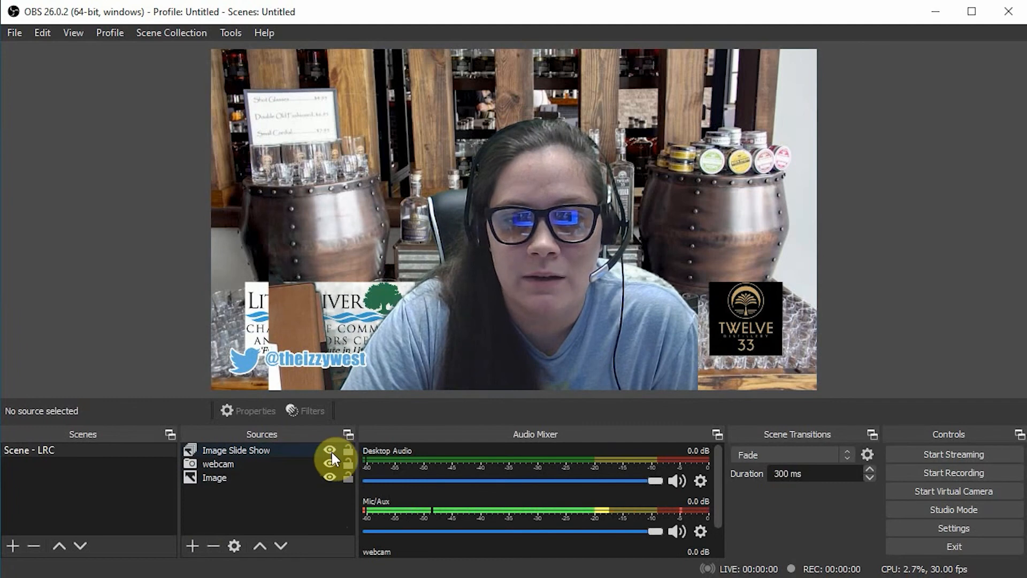
pyautogui.click(330, 451)
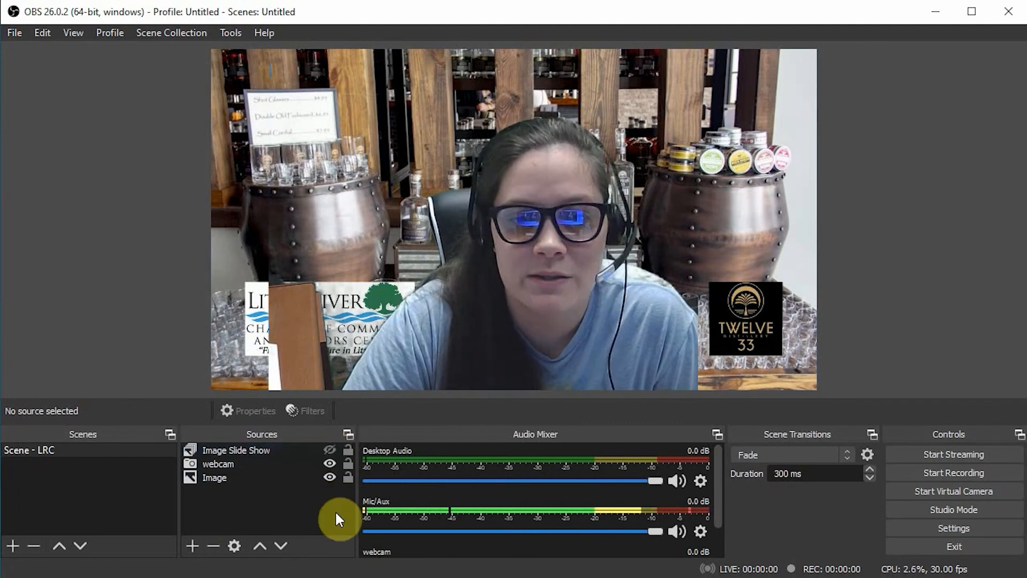
pyautogui.click(330, 450)
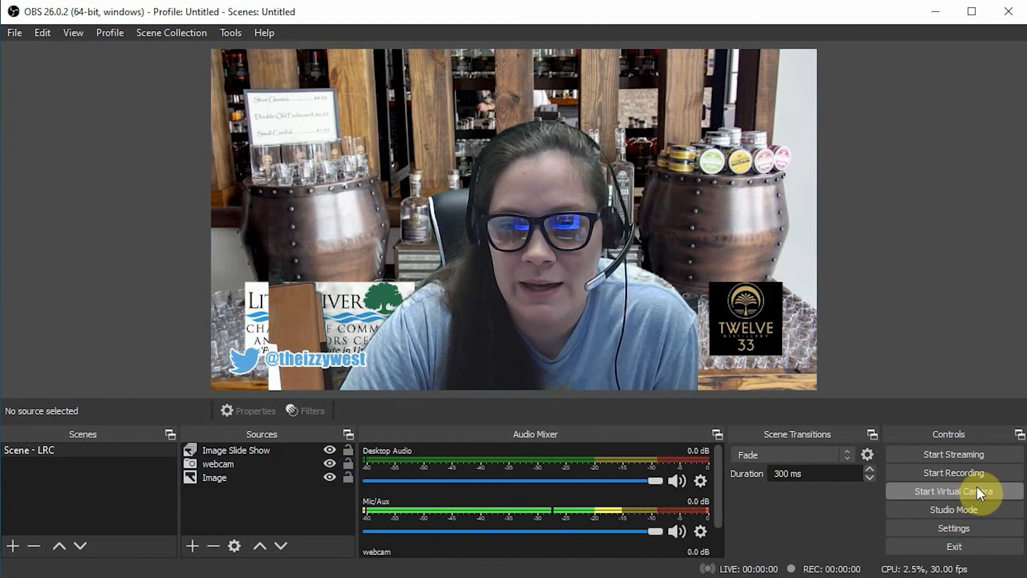
# Step: Try to start streaming, and set the stream service to Facebook Live with the Default server and an empty stream key
pyautogui.click(983, 455)
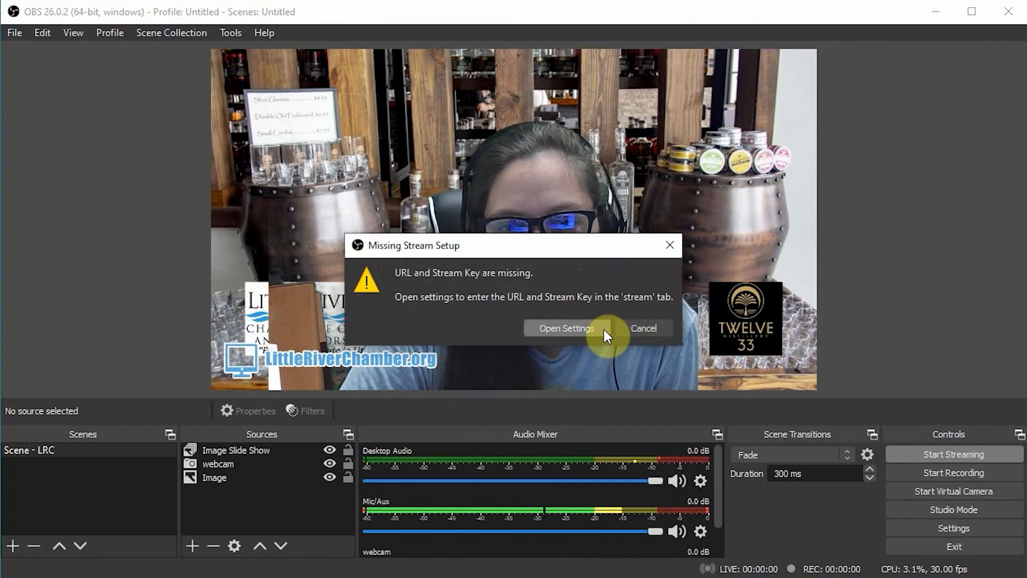
pyautogui.click(586, 332)
pyautogui.click(177, 119)
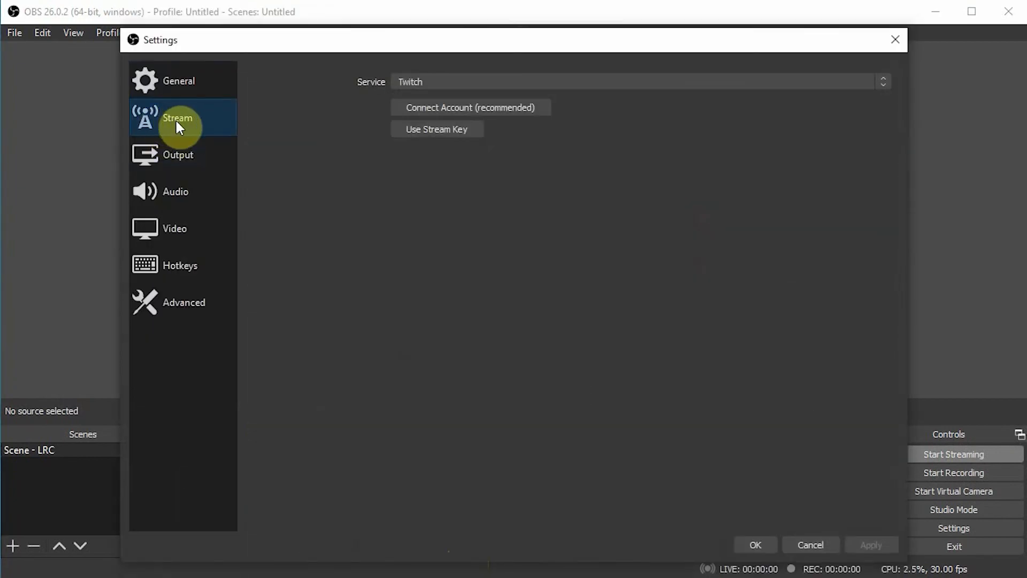
pyautogui.click(430, 85)
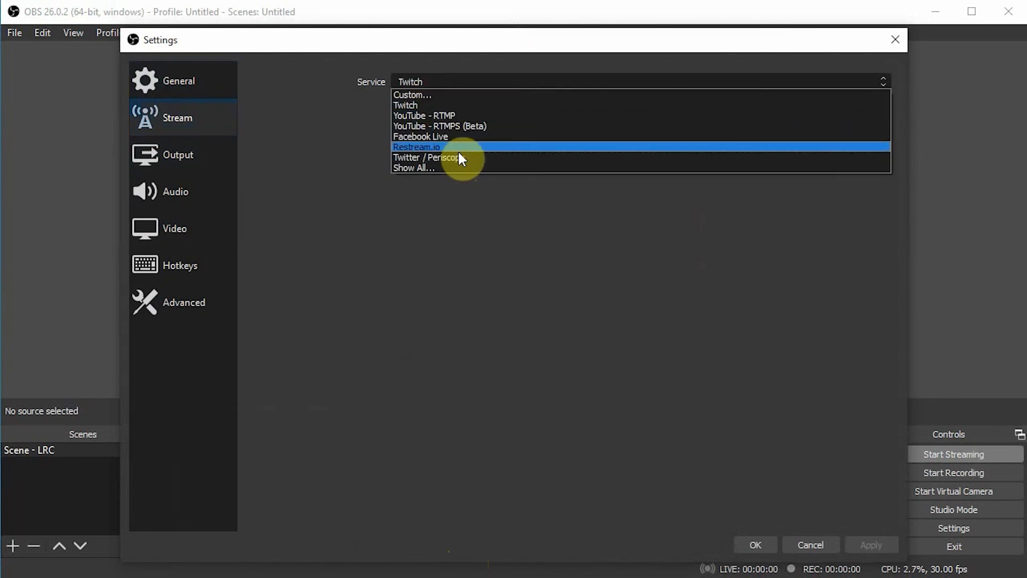
pyautogui.click(458, 138)
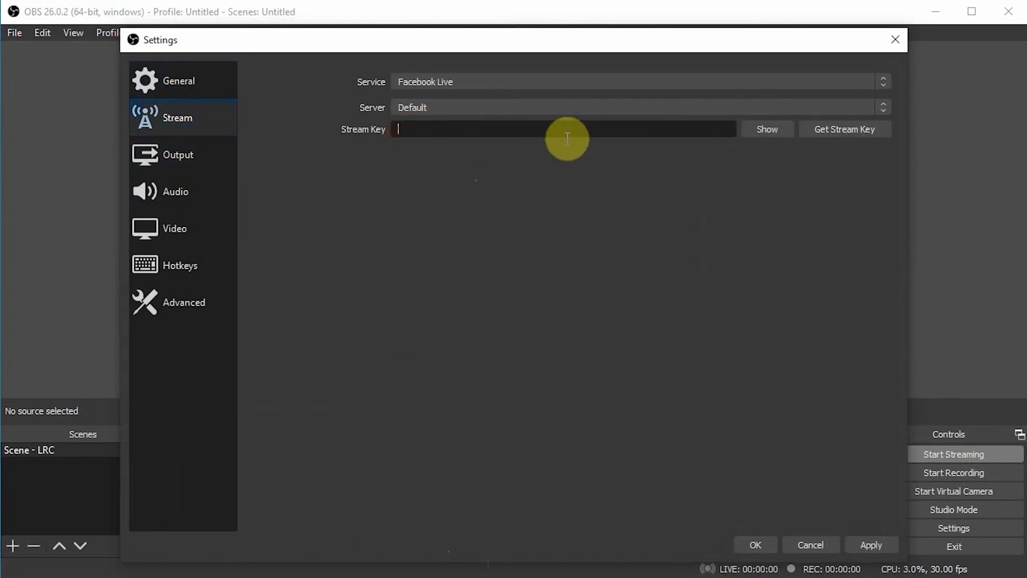
pyautogui.click(420, 129)
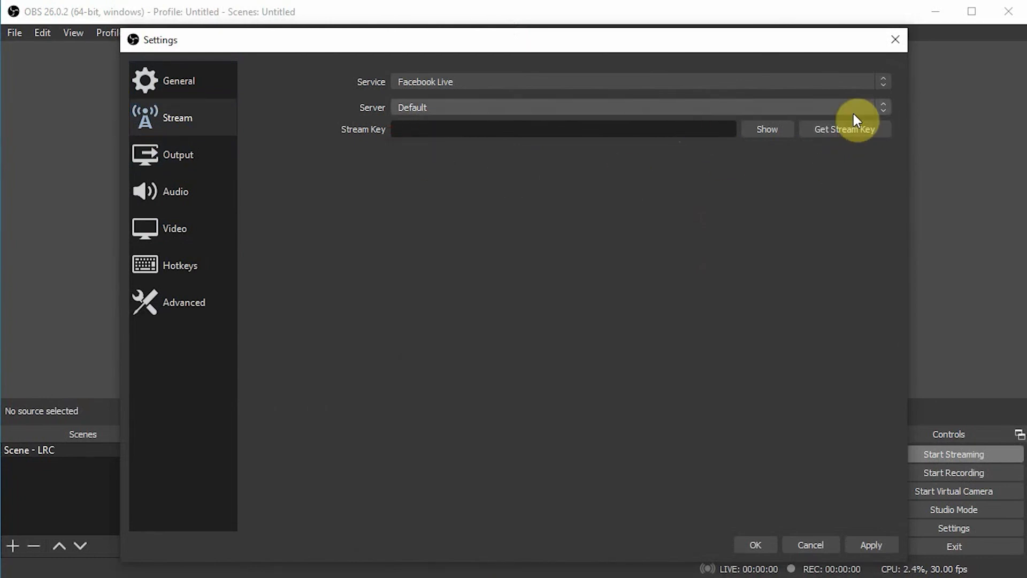
pyautogui.click(755, 546)
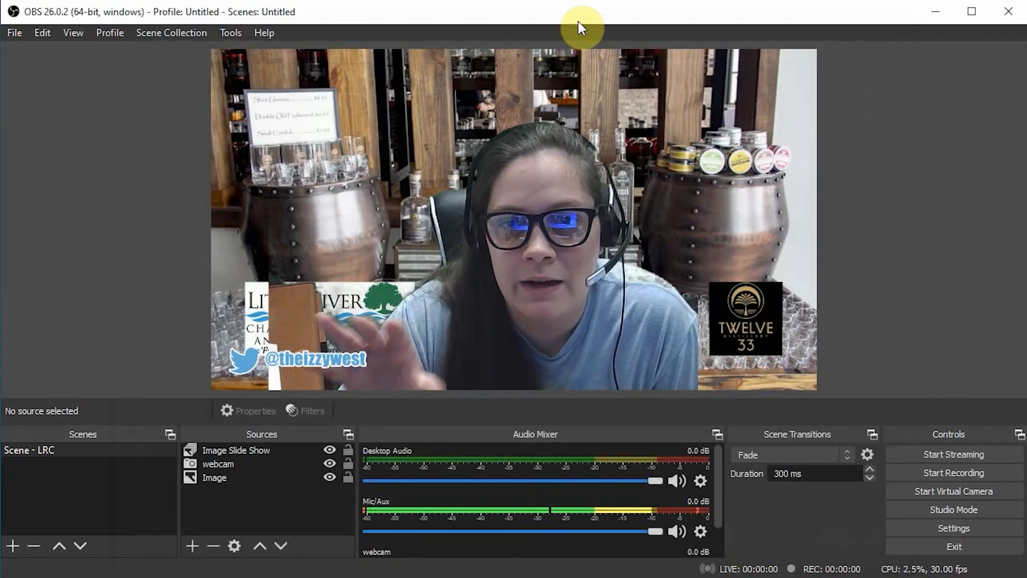